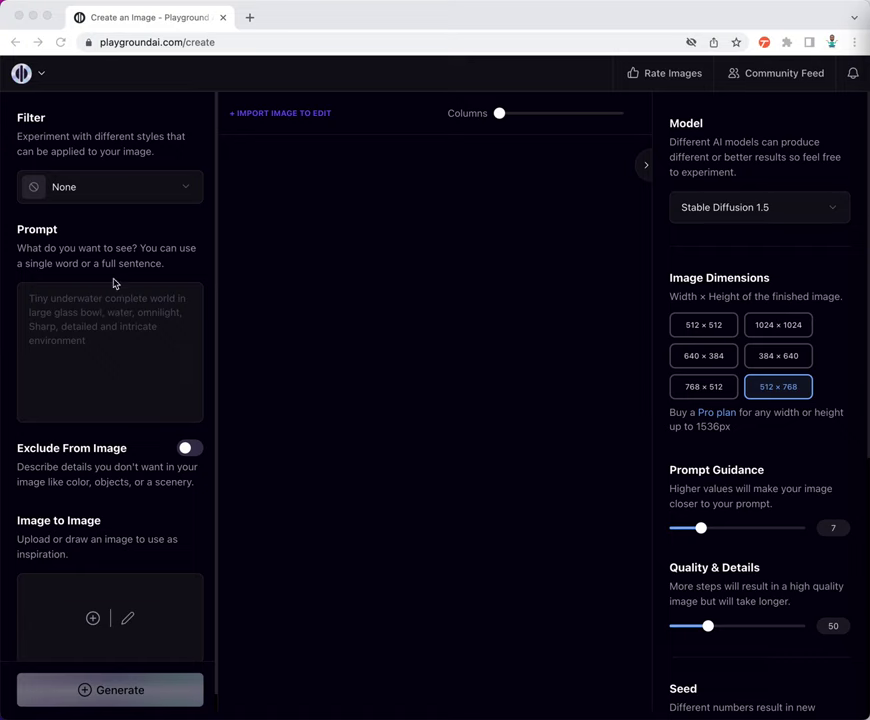
Enter the prompt 'a pop art painting of a woman' and switch on Exclude From Image
{"action": "left_click", "coordinate": [98, 339]}
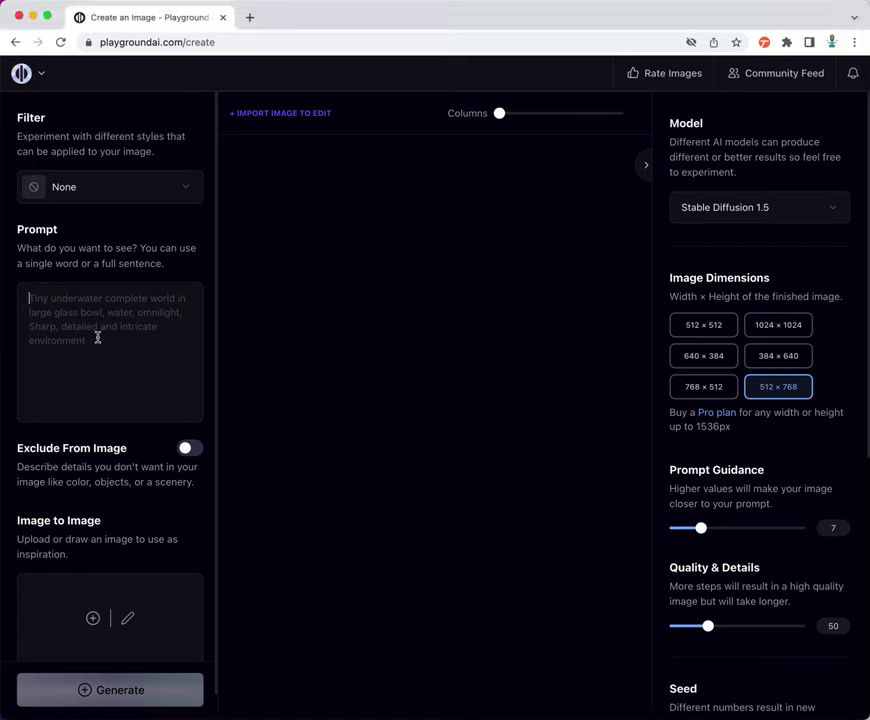
{"action": "type", "text": "a "}
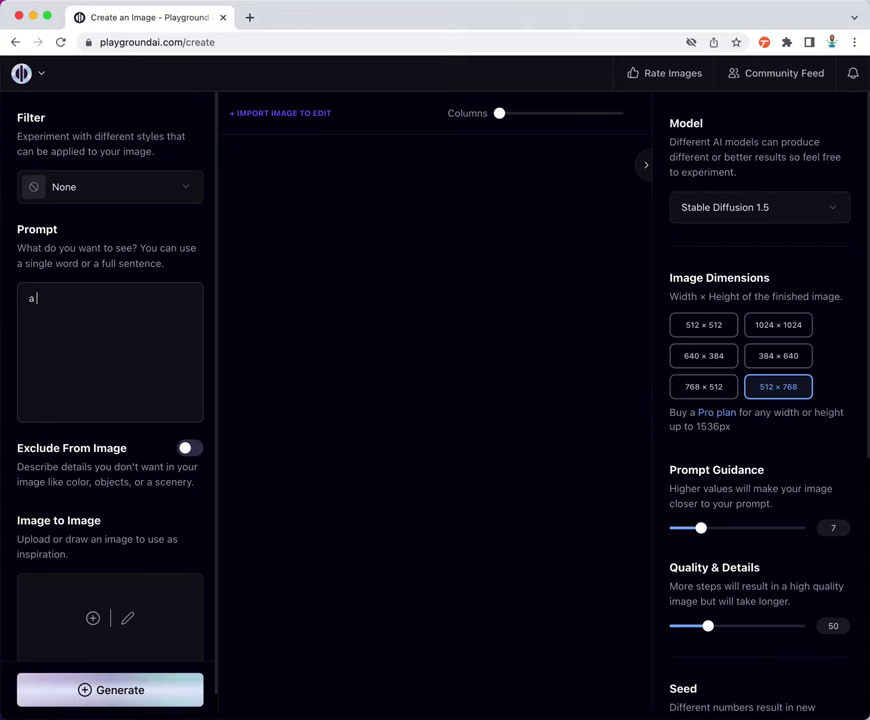
{"action": "type", "text": "pop art painting of a woman"}
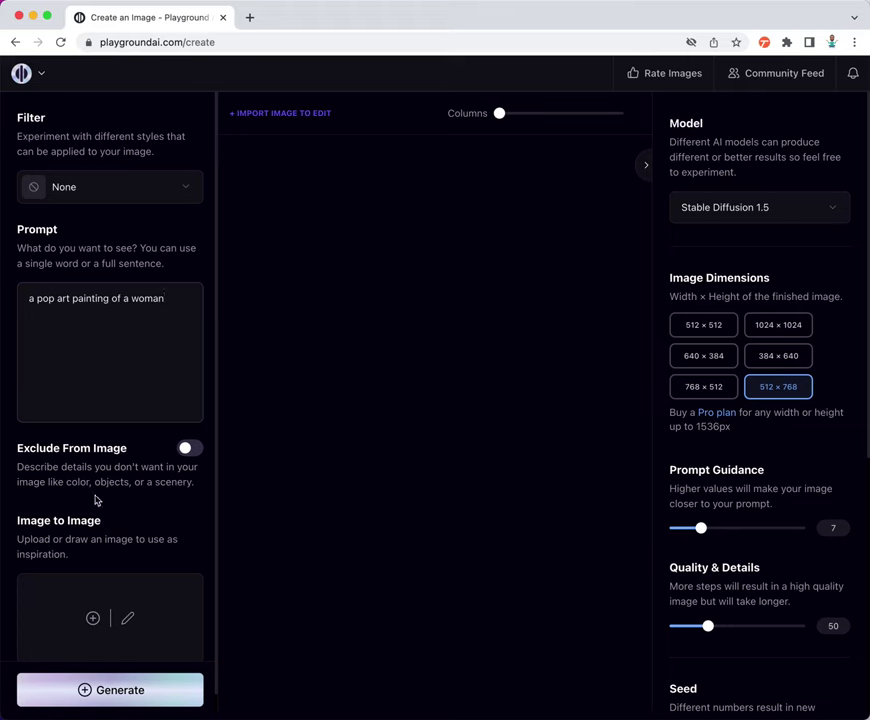
{"action": "left_click", "coordinate": [194, 451]}
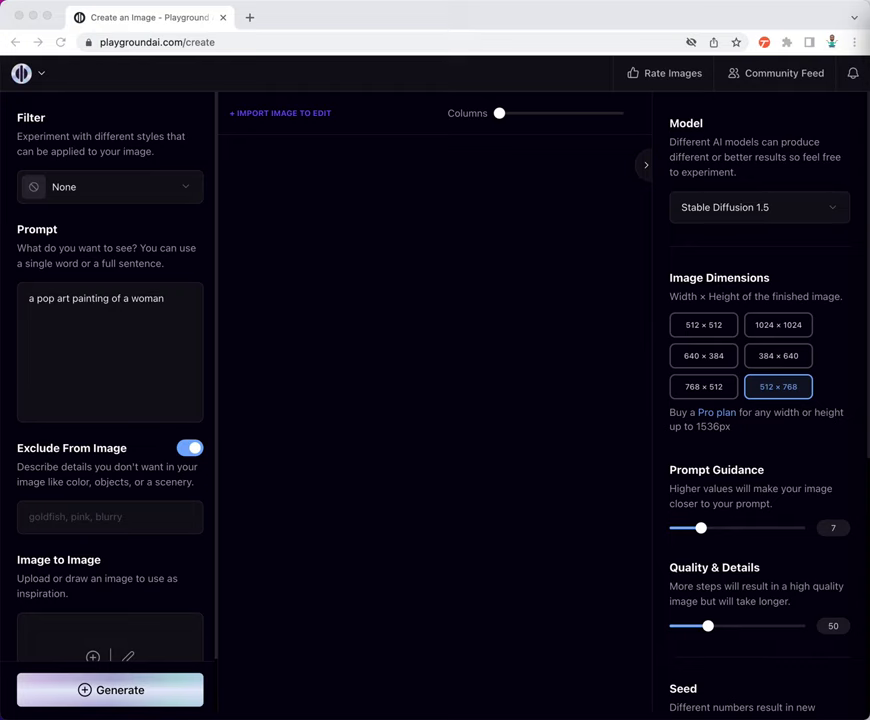
Paste the negative list (ugly, duplicate, morbid, mutilated, extra fingers, bad anatomy, long neck) into the exclusion field
{"action": "left_click", "coordinate": [116, 523]}
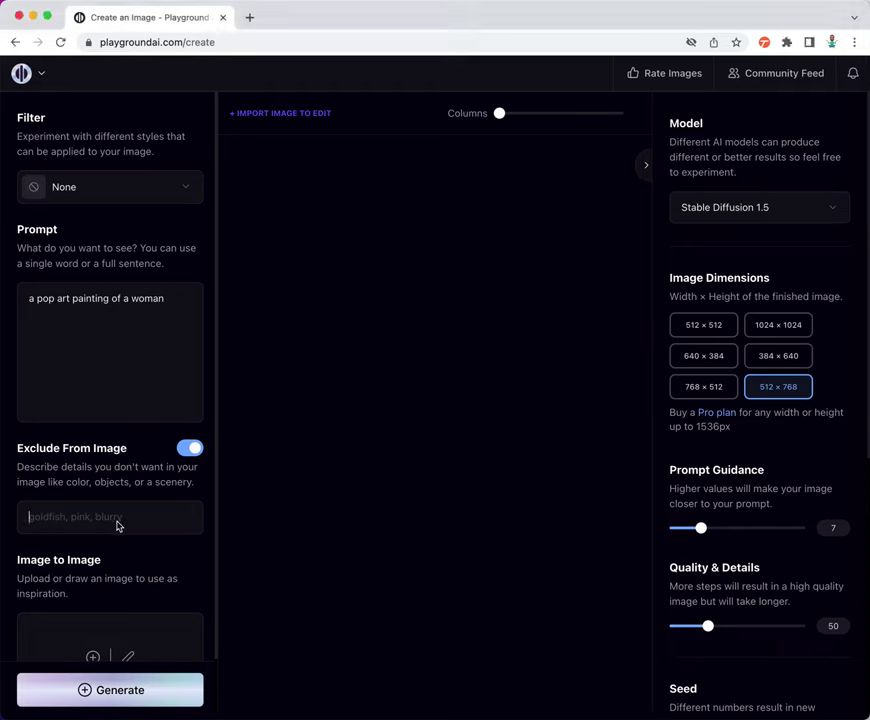
{"action": "type", "text": "ugly, duplicate, morbid, mutilated, extra fingers, bad anatomy, bad proportions, extra limbs, cloned face, disfigured, missing arms, missing legs, extra arms, extra legs, mutated hands, fused fingers, long neck"}
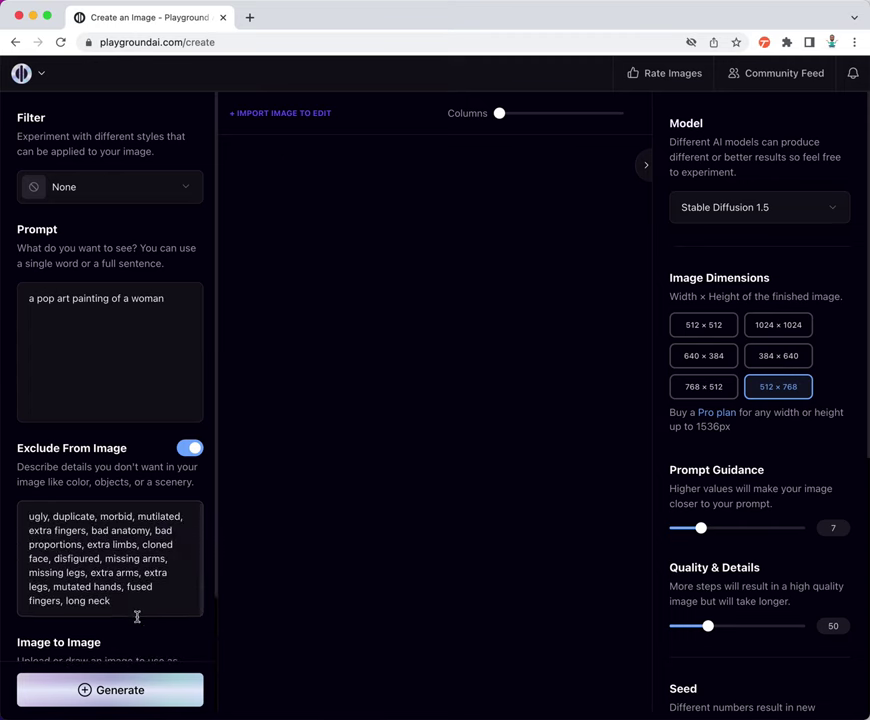
{"action": "scroll", "coordinate": [136, 616], "scroll_direction": "down", "scroll_amount": 3}
{"action": "scroll", "coordinate": [134, 517], "scroll_direction": "up", "scroll_amount": 3}
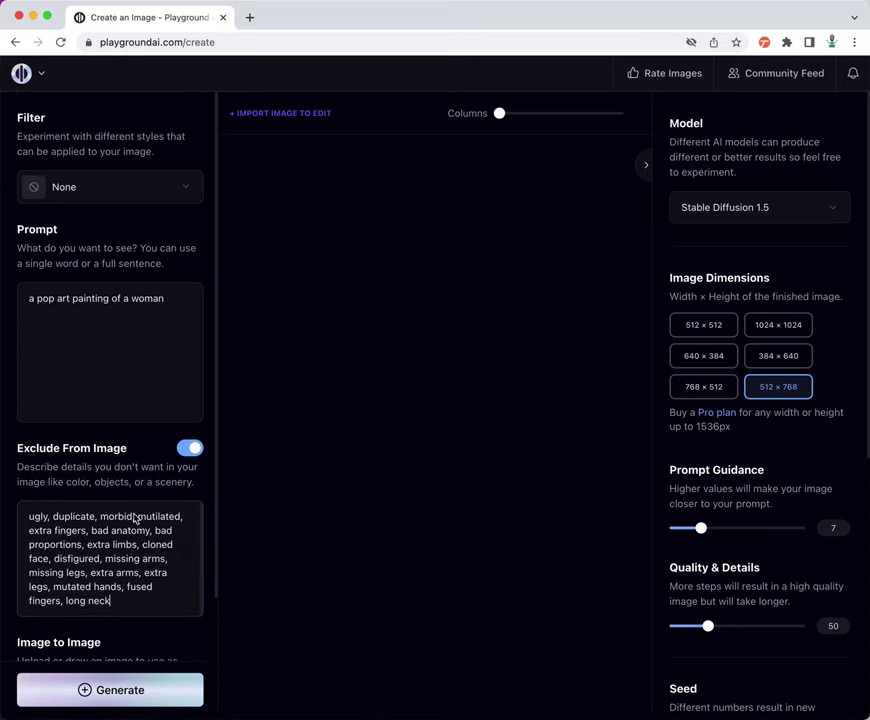
Keep Stable Diffusion 1.5 as the model and set Prompt Guidance to 8
{"action": "left_click", "coordinate": [763, 212]}
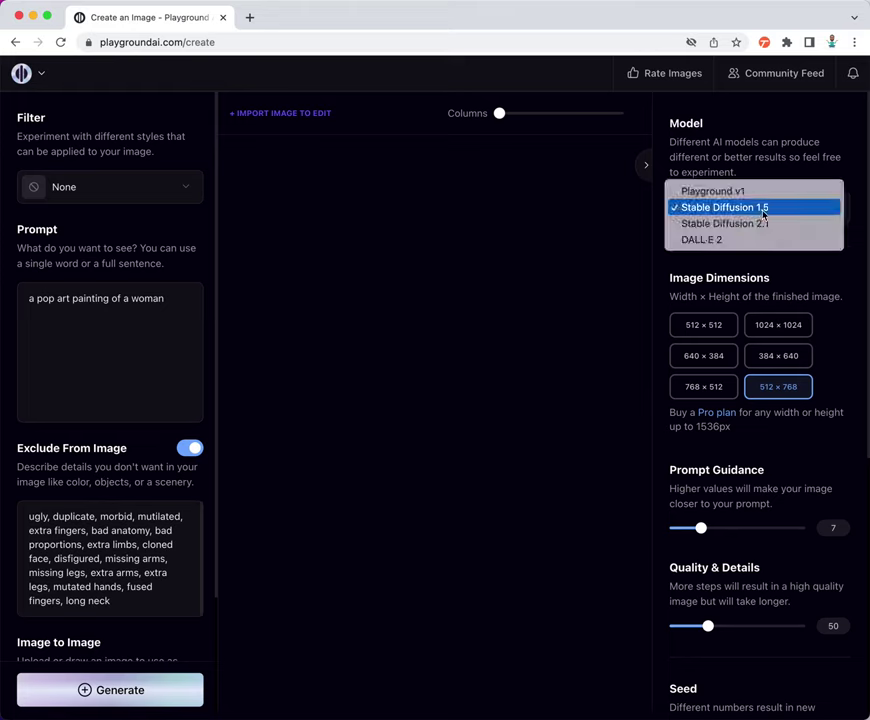
{"action": "left_click", "coordinate": [763, 209]}
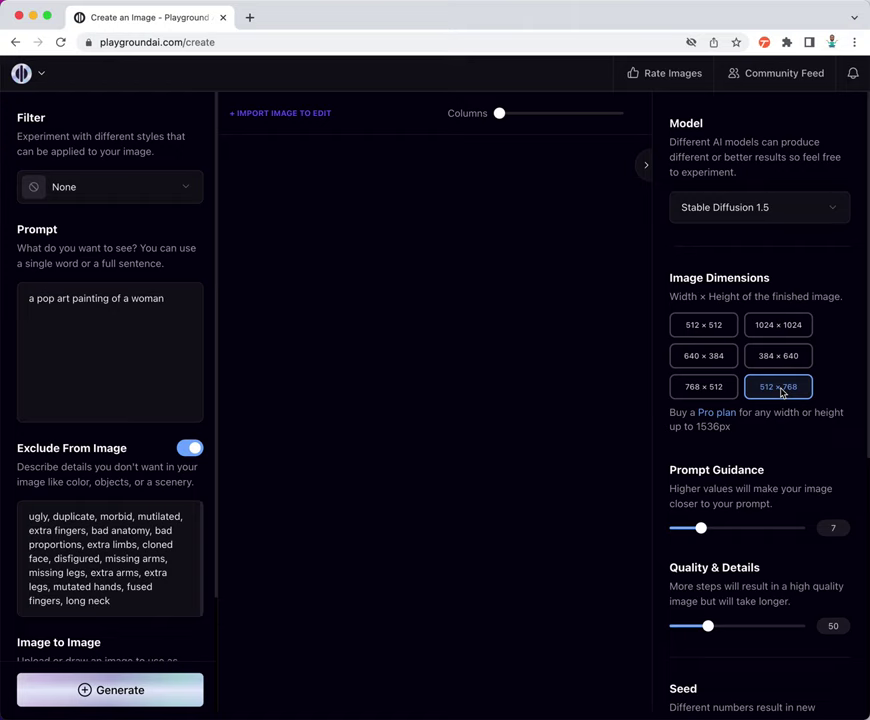
{"action": "left_click", "coordinate": [835, 530]}
{"action": "key", "text": "BackSpace"}
{"action": "type", "text": "8"}
{"action": "left_click", "coordinate": [806, 484]}
Lower Quality & Details from 50 to 20, enable Private Session, and generate four images
{"action": "scroll", "coordinate": [806, 484], "scroll_direction": "down", "scroll_amount": 3}
{"action": "double_click", "coordinate": [832, 422]}
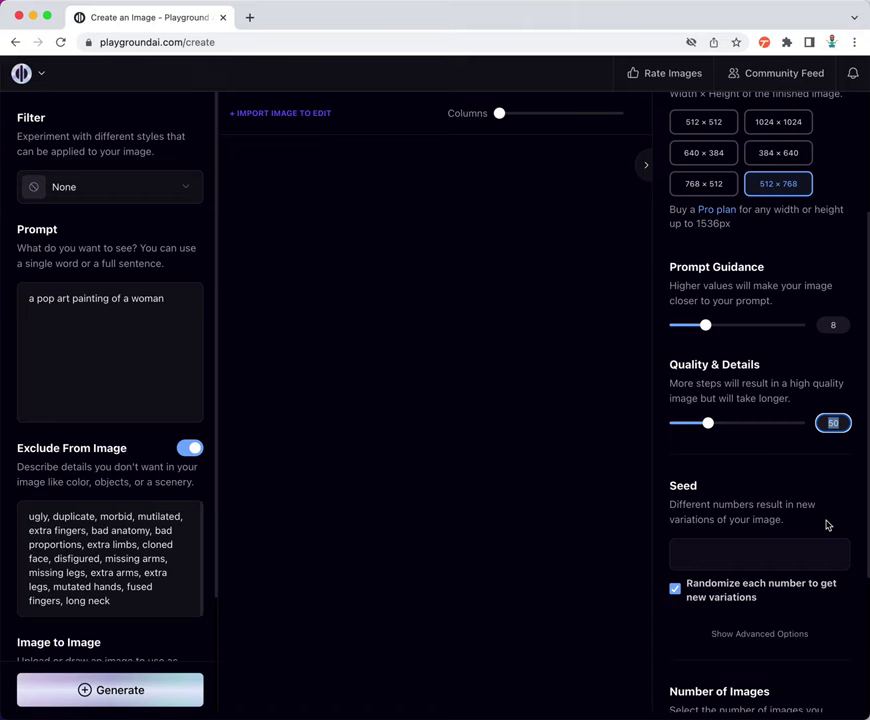
{"action": "type", "text": "20"}
{"action": "left_click", "coordinate": [786, 519]}
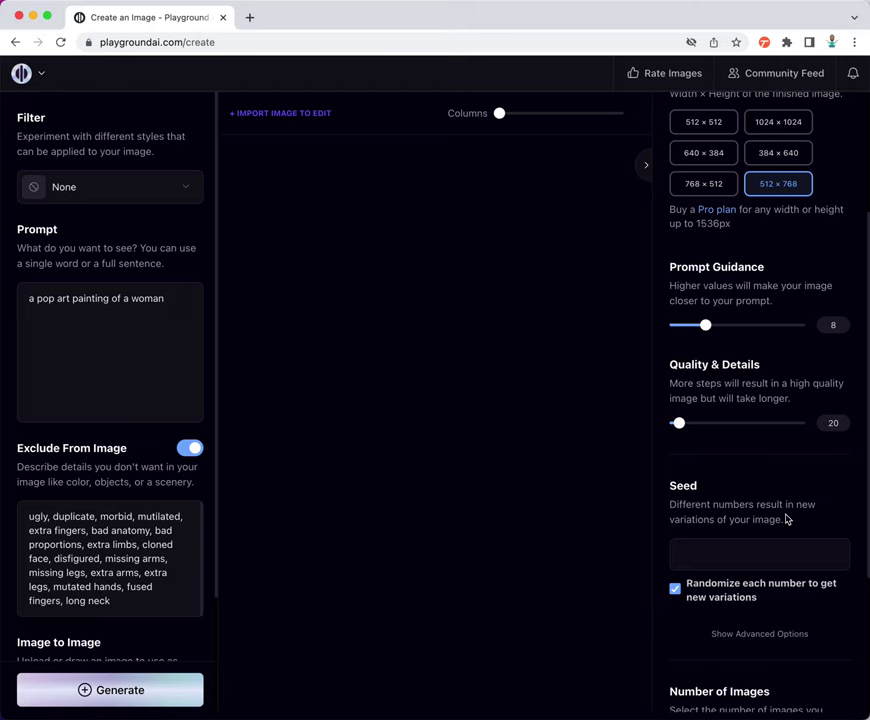
{"action": "scroll", "coordinate": [786, 519], "scroll_direction": "down", "scroll_amount": 5}
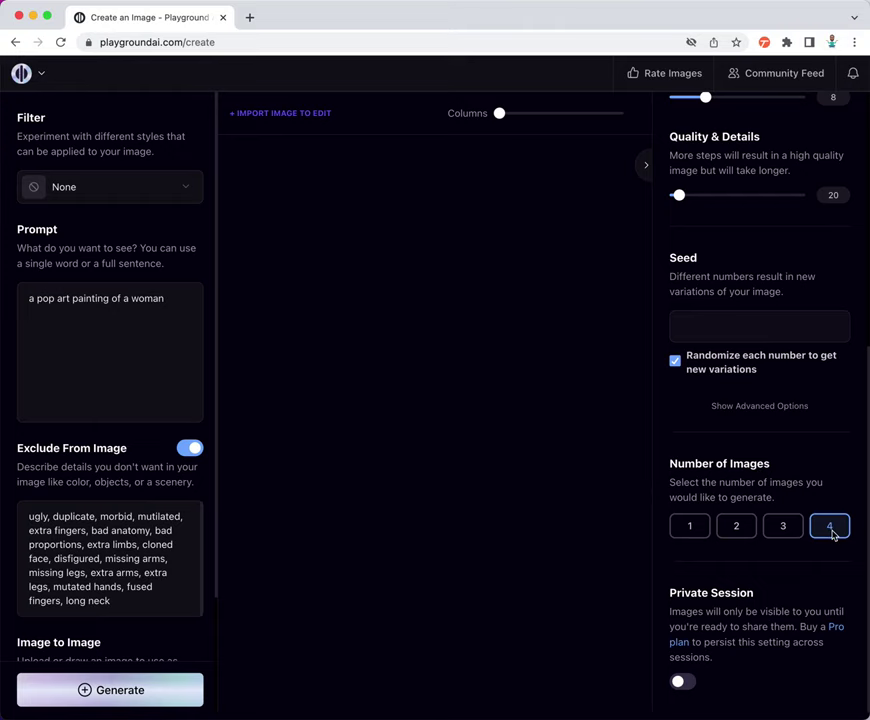
{"action": "left_click", "coordinate": [685, 683]}
{"action": "scroll", "coordinate": [744, 614], "scroll_direction": "up", "scroll_amount": 5}
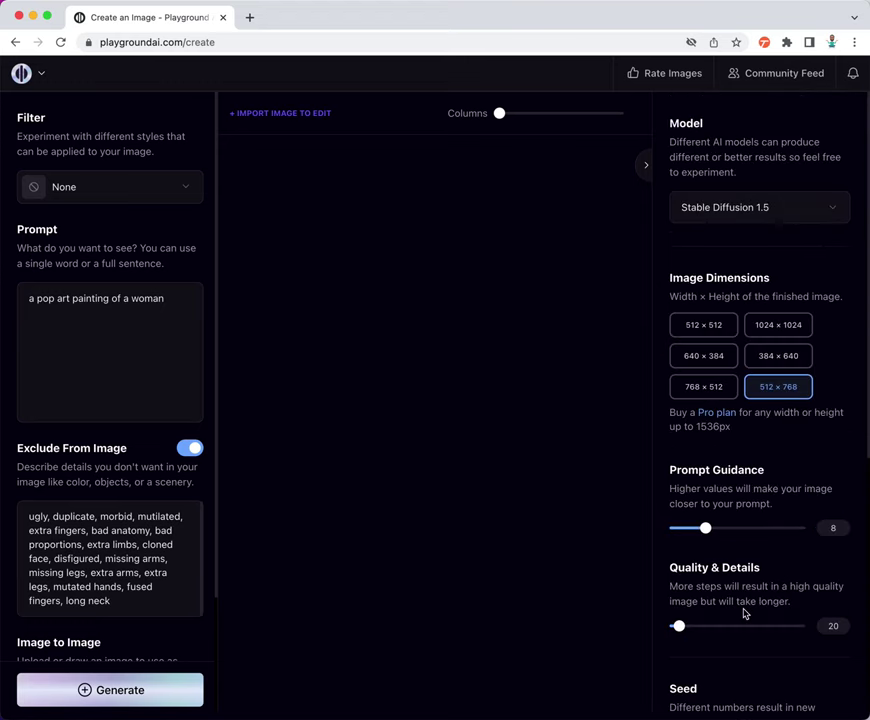
{"action": "left_click", "coordinate": [86, 690]}
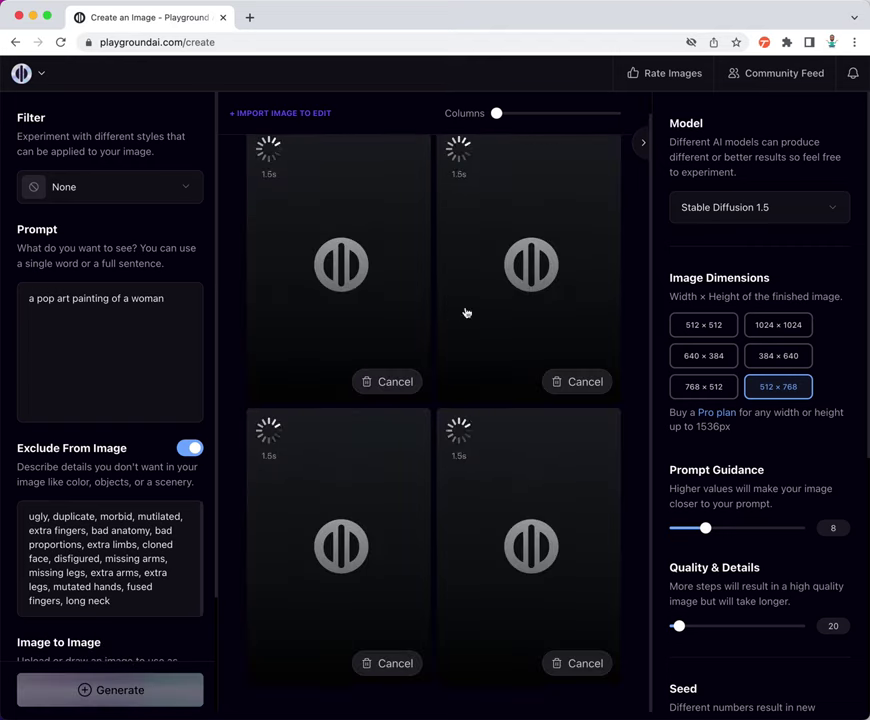
Drag the Columns slider so the four generated portraits sit in one row
{"action": "left_click_drag", "start_coordinate": [497, 113], "coordinate": [562, 113]}
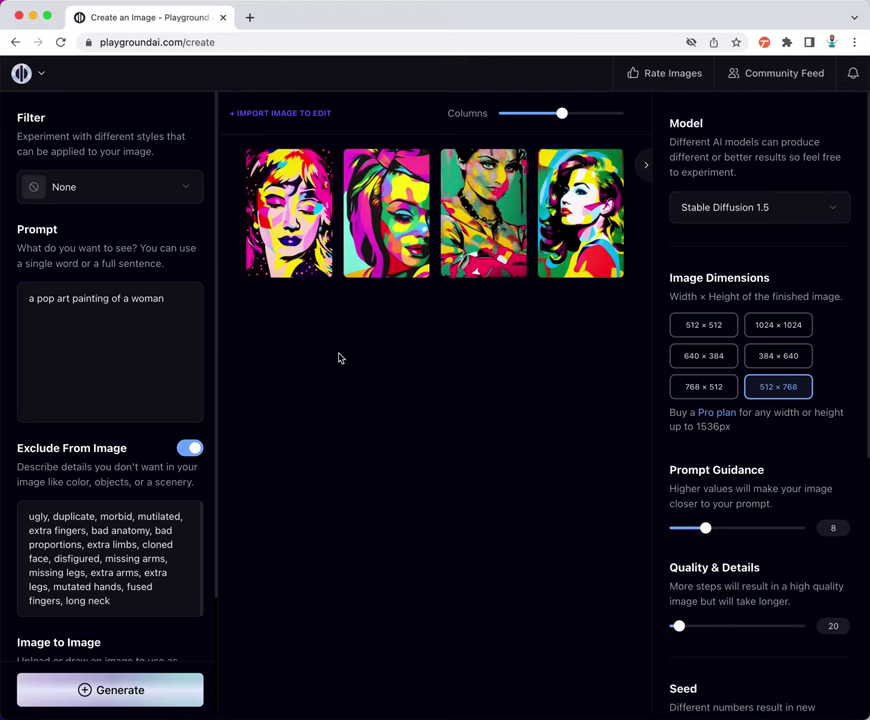
{"action": "left_click", "coordinate": [118, 334]}
Append ', portrait' to the prompt and generate four more pop-art images
{"action": "type", "text": ", portrait,"}
{"action": "key", "text": "BackSpace"}
{"action": "left_click", "coordinate": [115, 692]}
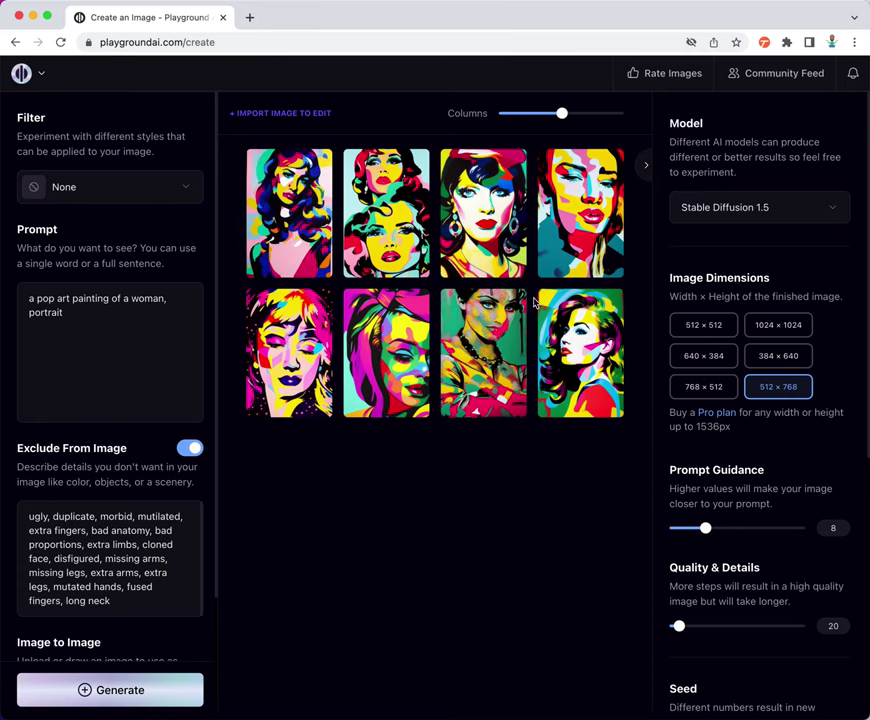
Add 'head and shoulder pose' to the prompt and generate three batches of portraits
{"action": "left_click", "coordinate": [142, 324]}
{"action": "type", "text": ", "}
{"action": "type", "text": "head and shoulder"}
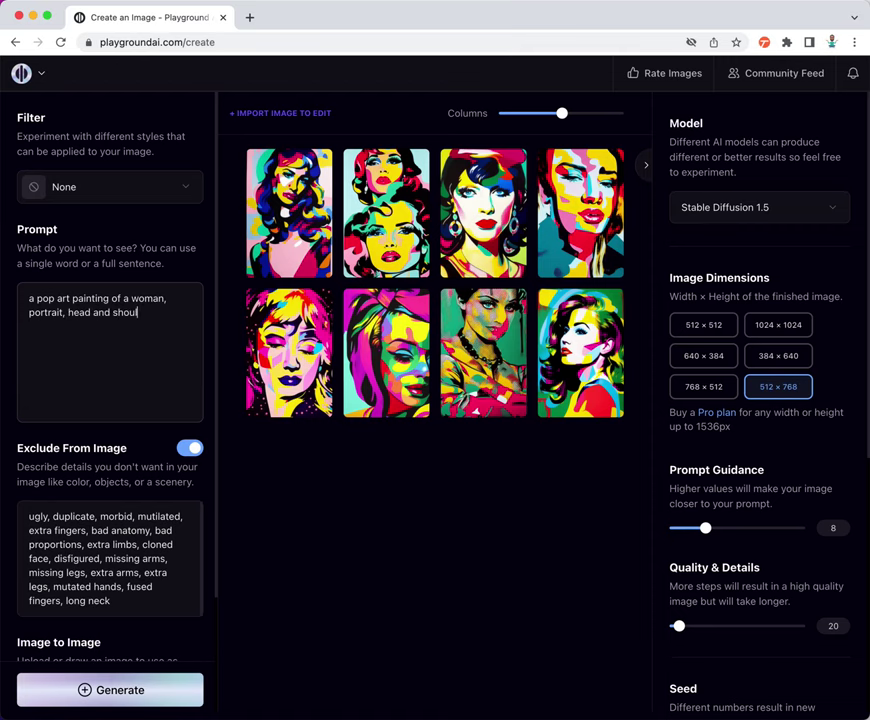
{"action": "type", "text": " pose."}
{"action": "left_click", "coordinate": [130, 695]}
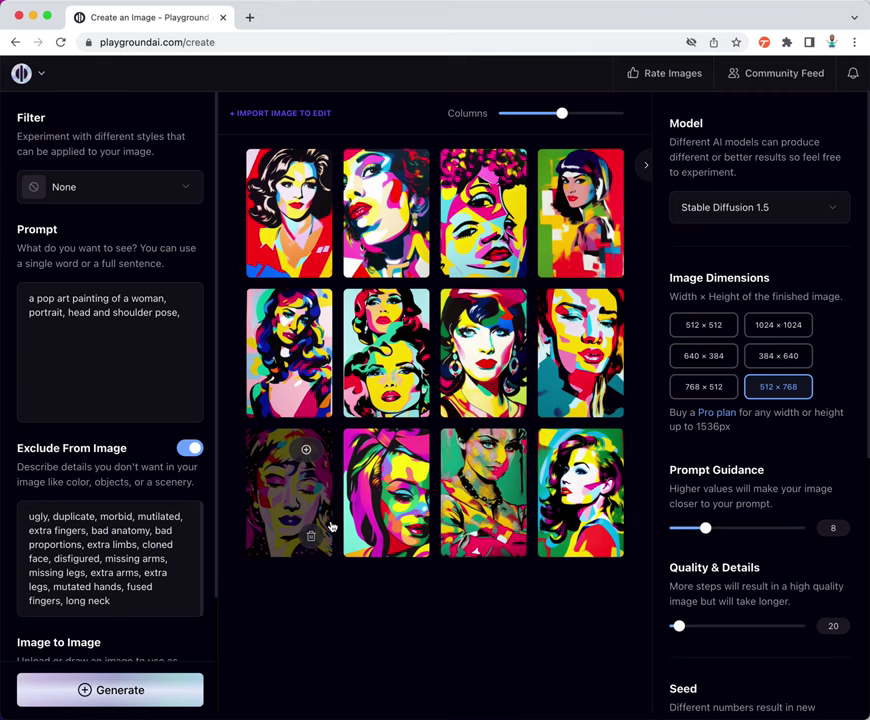
{"action": "left_click", "coordinate": [136, 689]}
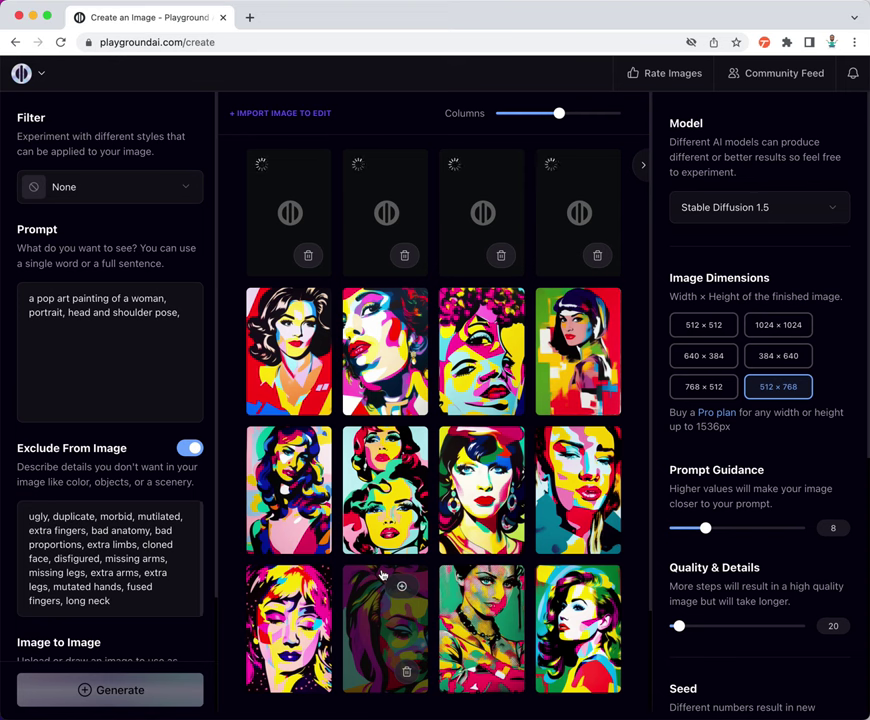
{"action": "left_click", "coordinate": [131, 298]}
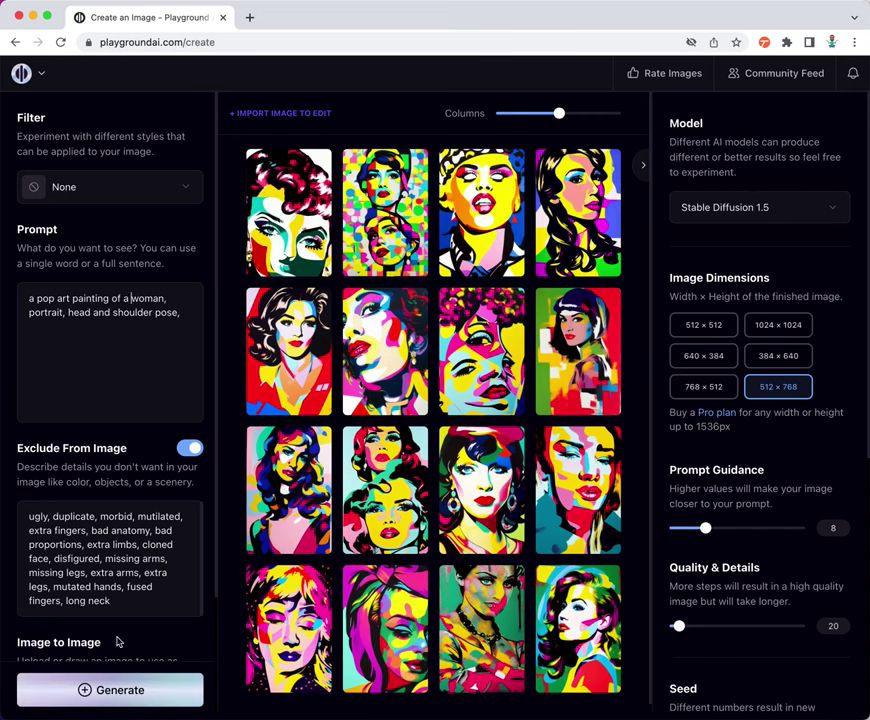
{"action": "left_click", "coordinate": [100, 689]}
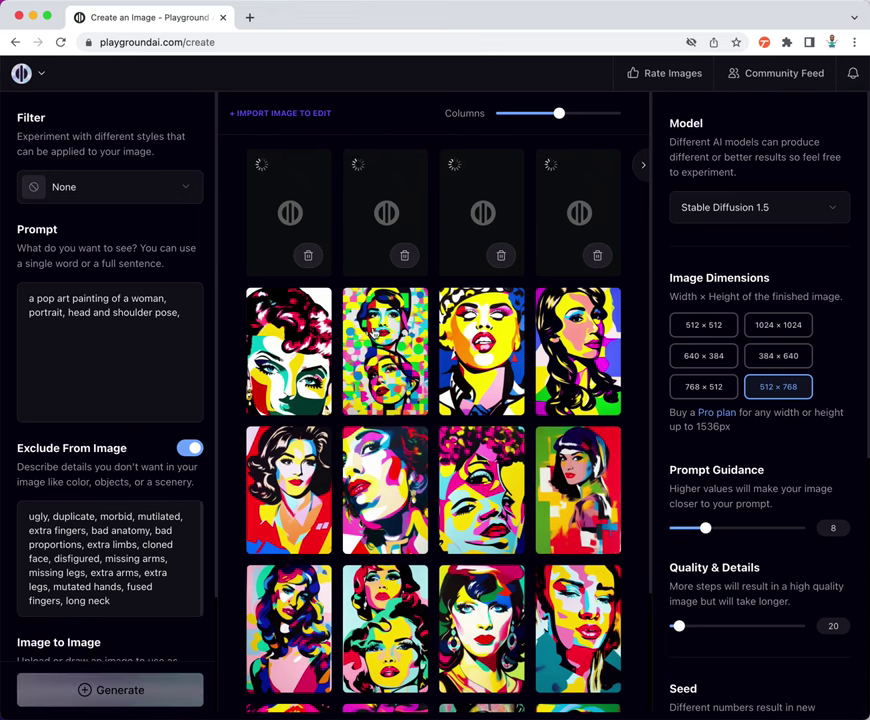
{"action": "mouse_move", "coordinate": [415, 460]}
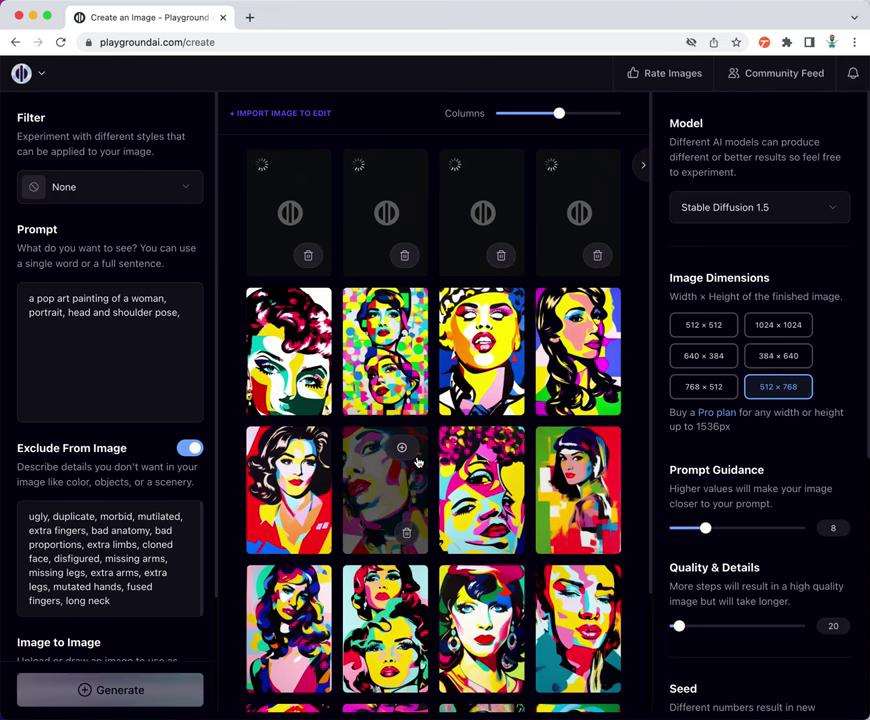
Replace 'head and shoulder pose' with 'looking at the camera' in the prompt and generate
{"action": "left_click", "coordinate": [177, 384]}
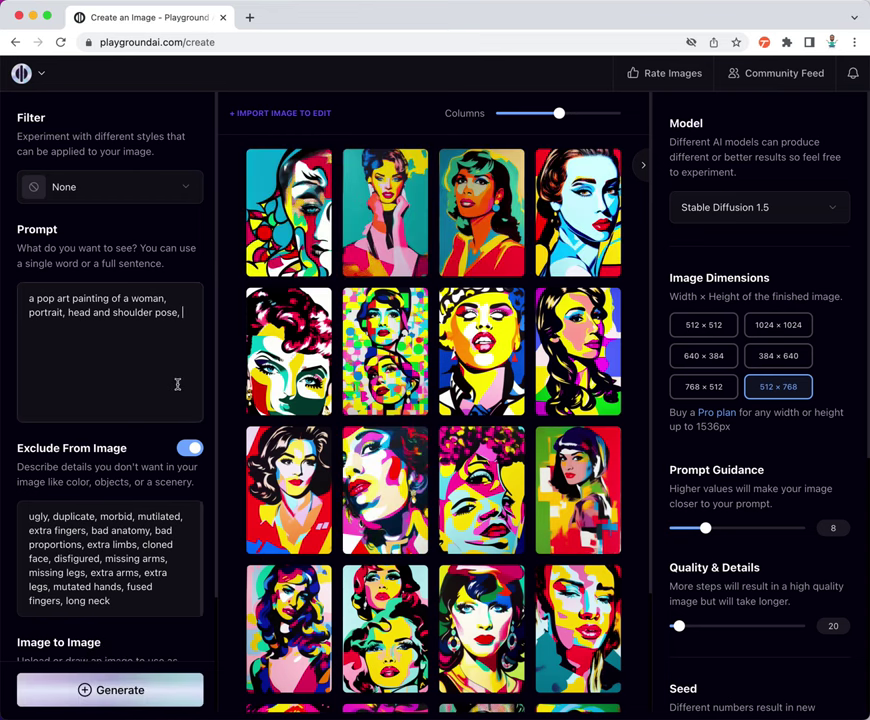
{"action": "key", "text": "shift+alt+Left"}
{"action": "key", "text": "shift+alt+Left"}
{"action": "key", "text": "shift+alt+Left"}
{"action": "key", "text": "shift+alt+Left"}
{"action": "key", "text": "BackSpace"}
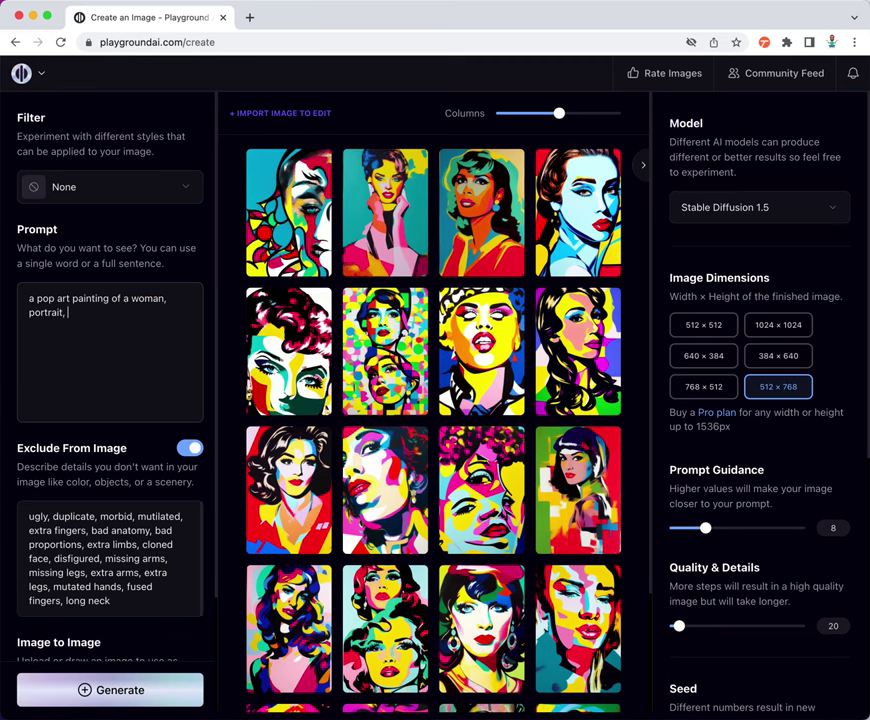
{"action": "type", "text": "looking at the camera"}
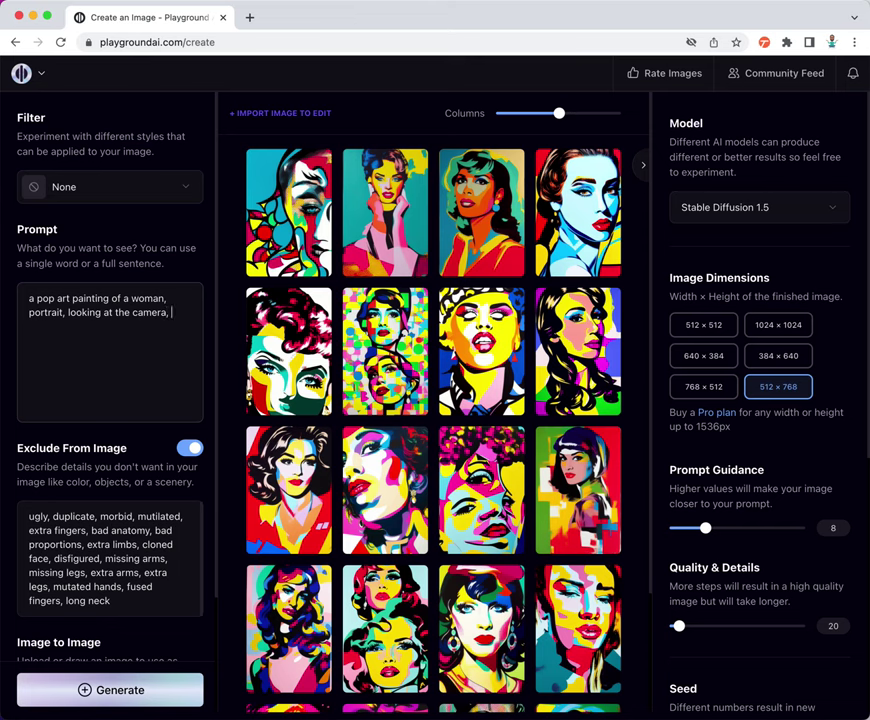
{"action": "left_click", "coordinate": [126, 691]}
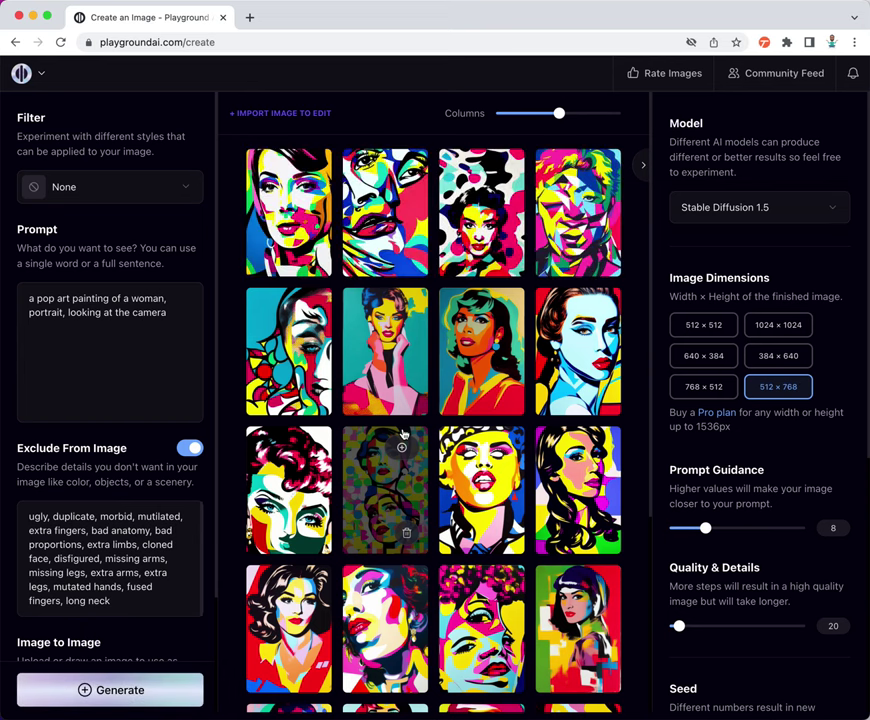
Add 'double face, 2 faces' to the exclusion list and generate four new portraits
{"action": "scroll", "coordinate": [72, 576], "scroll_direction": "down", "scroll_amount": 3}
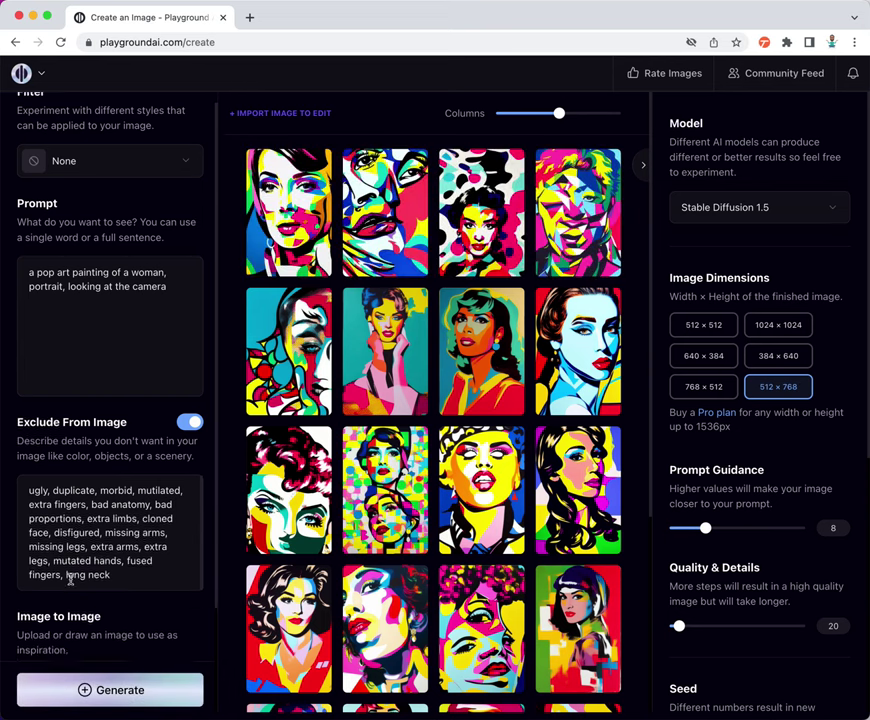
{"action": "scroll", "coordinate": [71, 578], "scroll_direction": "up", "scroll_amount": 3}
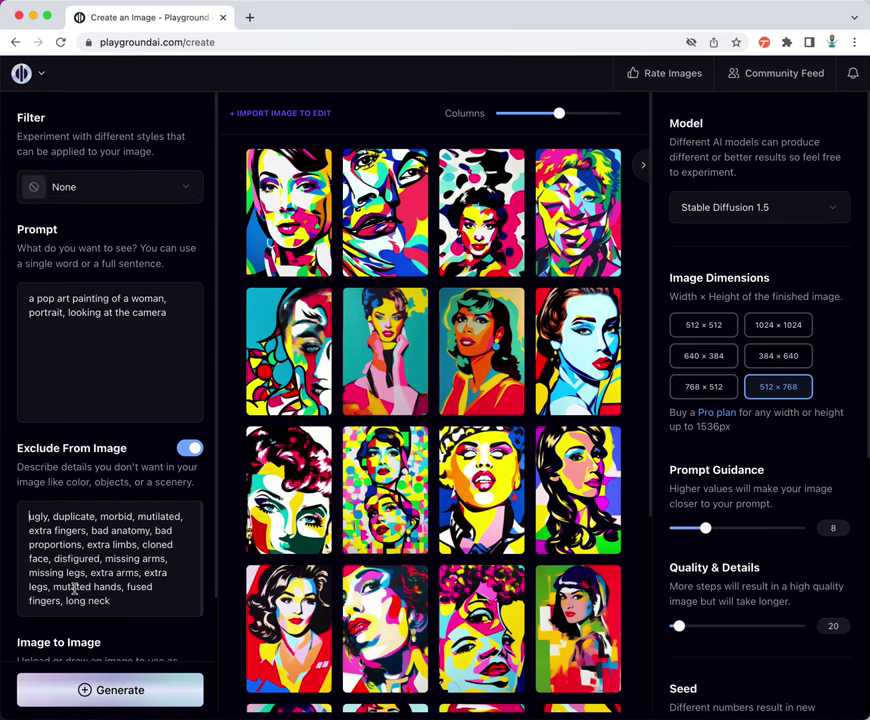
{"action": "type", "text": "double,"}
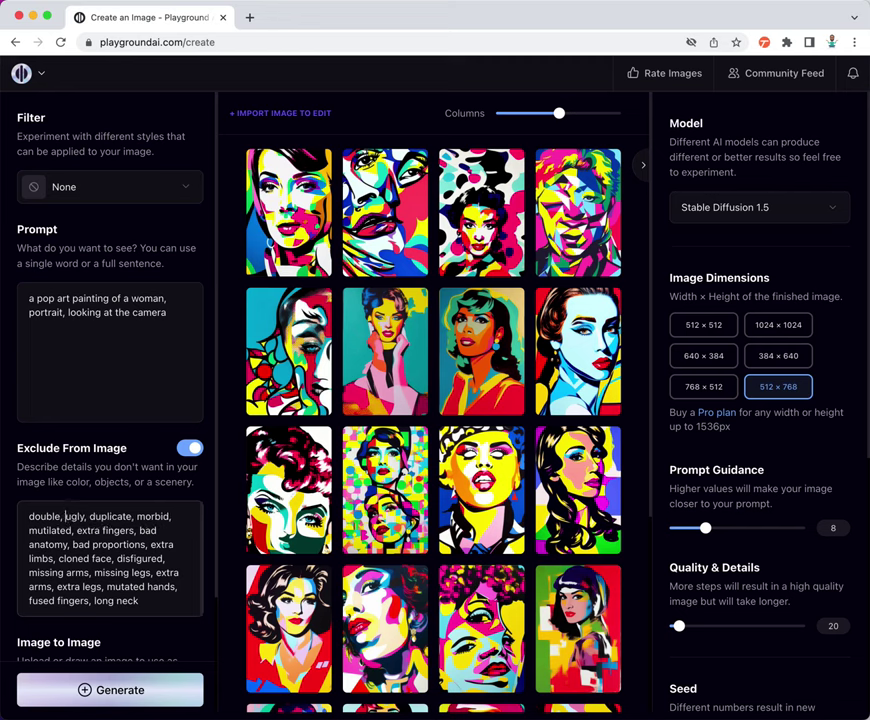
{"action": "key", "text": "BackSpace"}
{"action": "key", "text": "BackSpace"}
{"action": "type", "text": "face, 2 faces"}
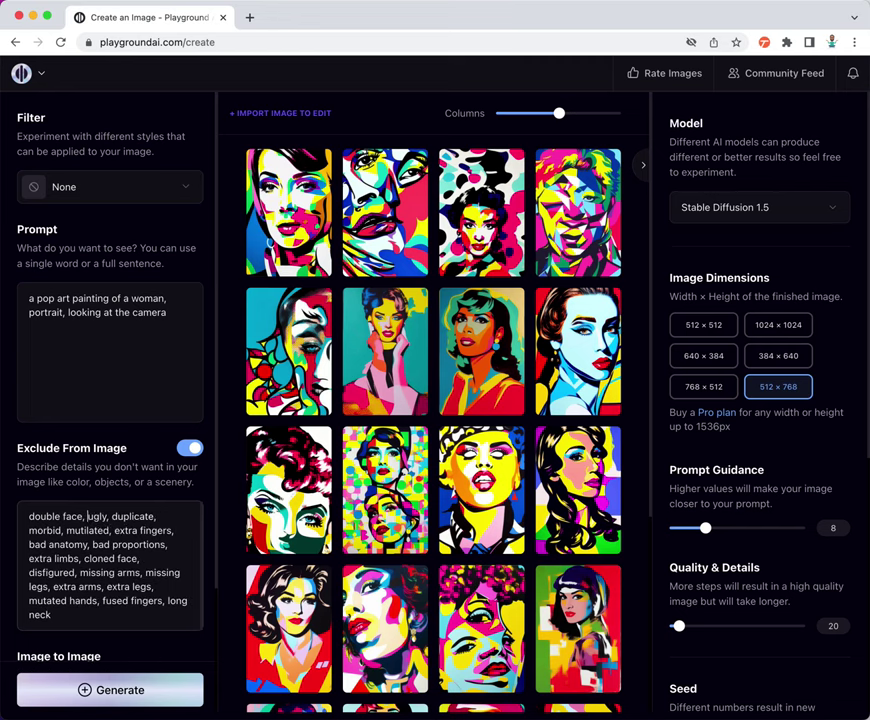
{"action": "type", "text": ","}
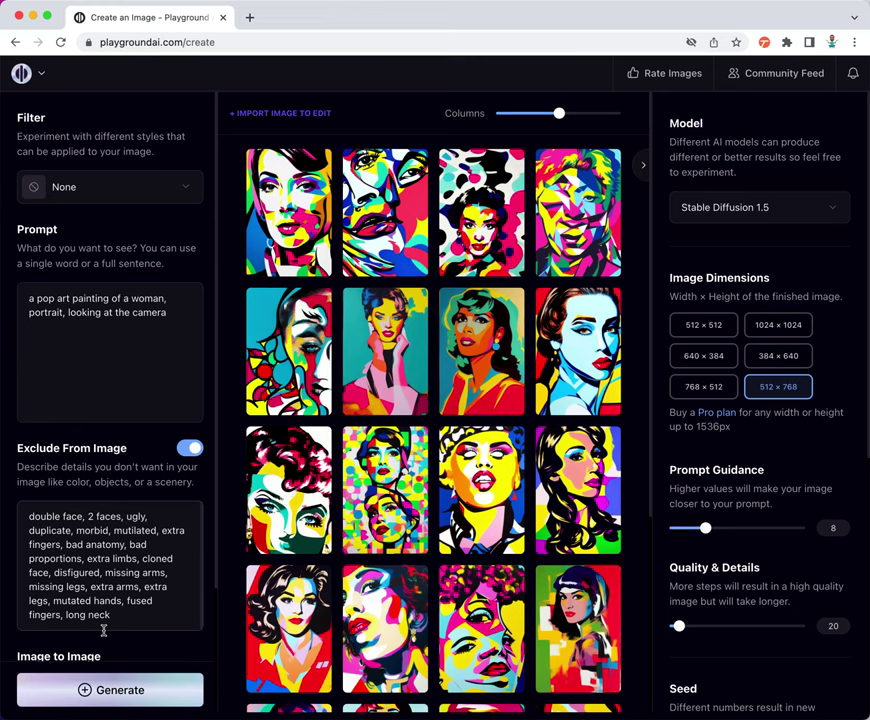
{"action": "left_click", "coordinate": [100, 690]}
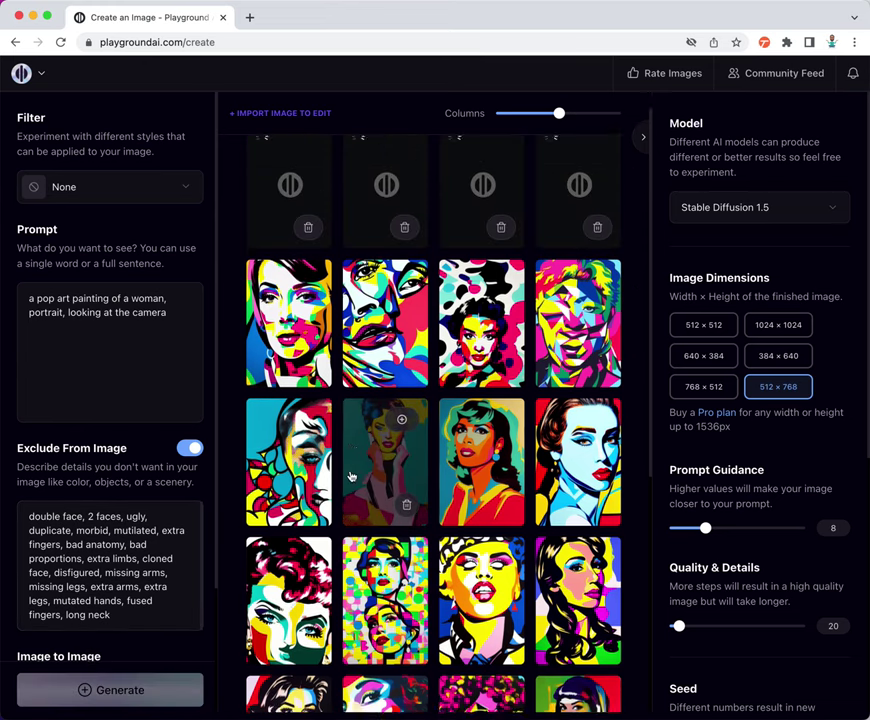
{"action": "scroll", "coordinate": [350, 478], "scroll_direction": "up", "scroll_amount": 1}
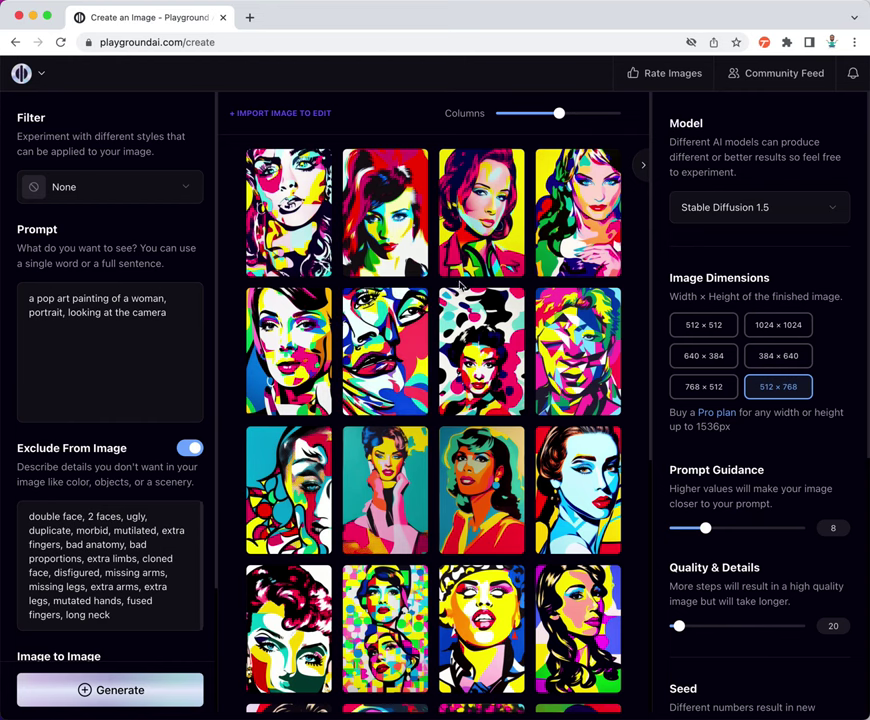
{"action": "left_click", "coordinate": [183, 364]}
Append 'head and shoulder pose' to the prompt and generate four portraits
{"action": "type", "text": "head and shoulder"}
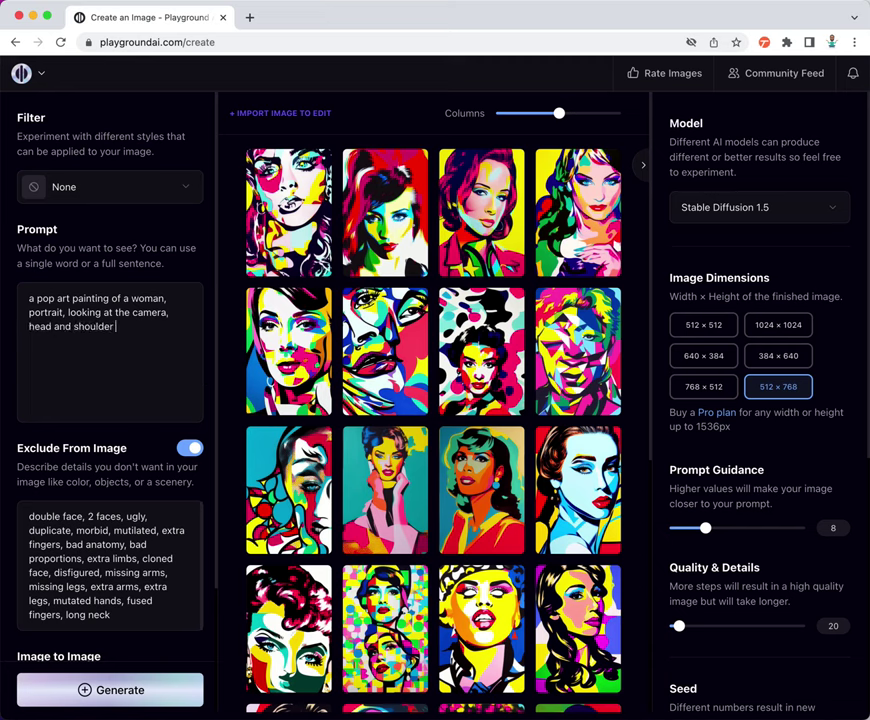
{"action": "type", "text": " pose"}
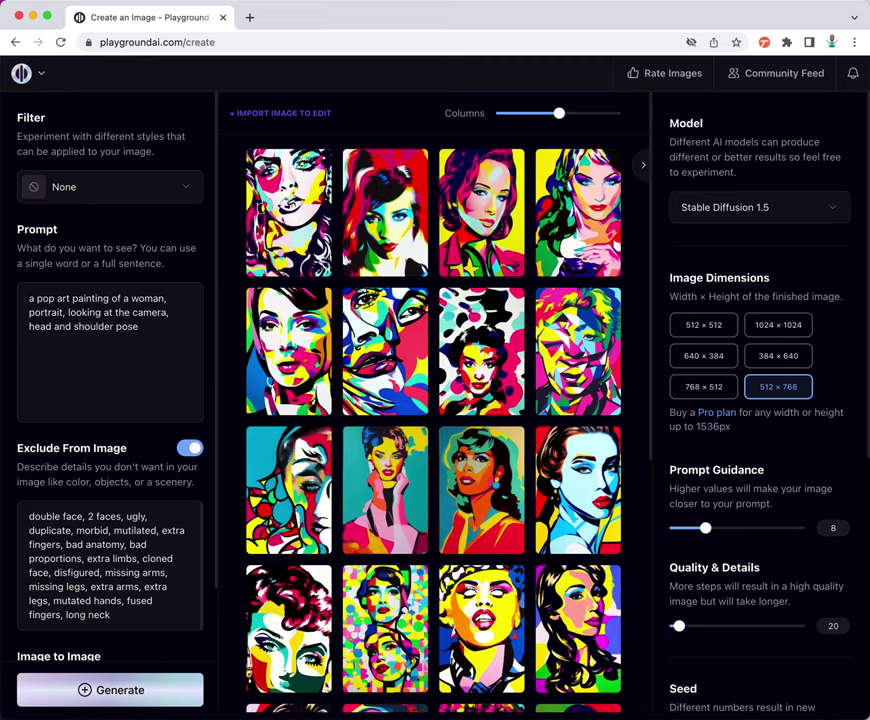
{"action": "left_click", "coordinate": [132, 688]}
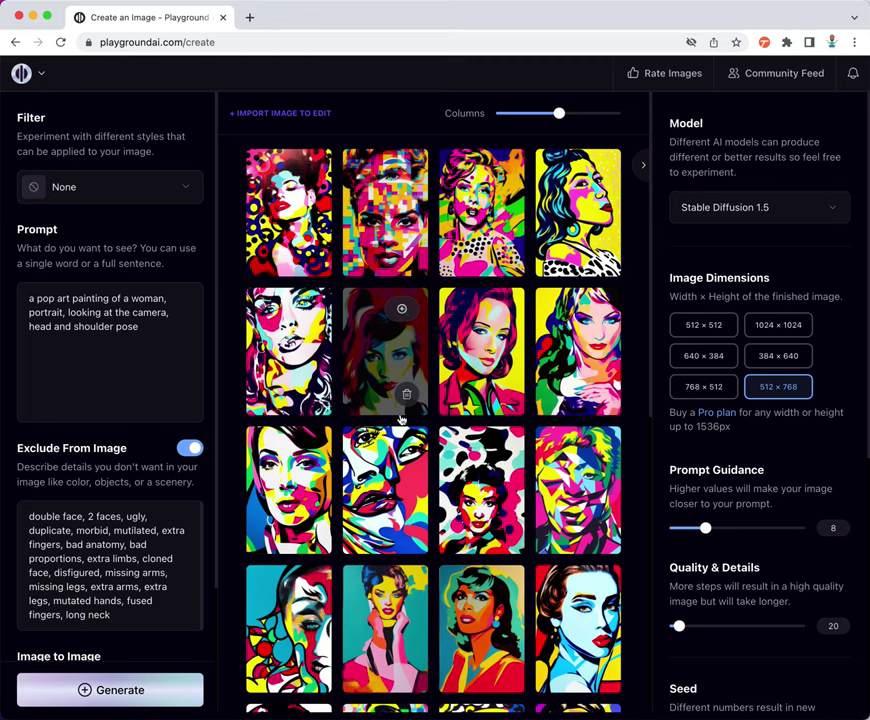
Extend the prompt with 'waist up' and 'pop, young, modern', generating three batches, then add 'spray painting'
{"action": "left_click", "coordinate": [141, 343]}
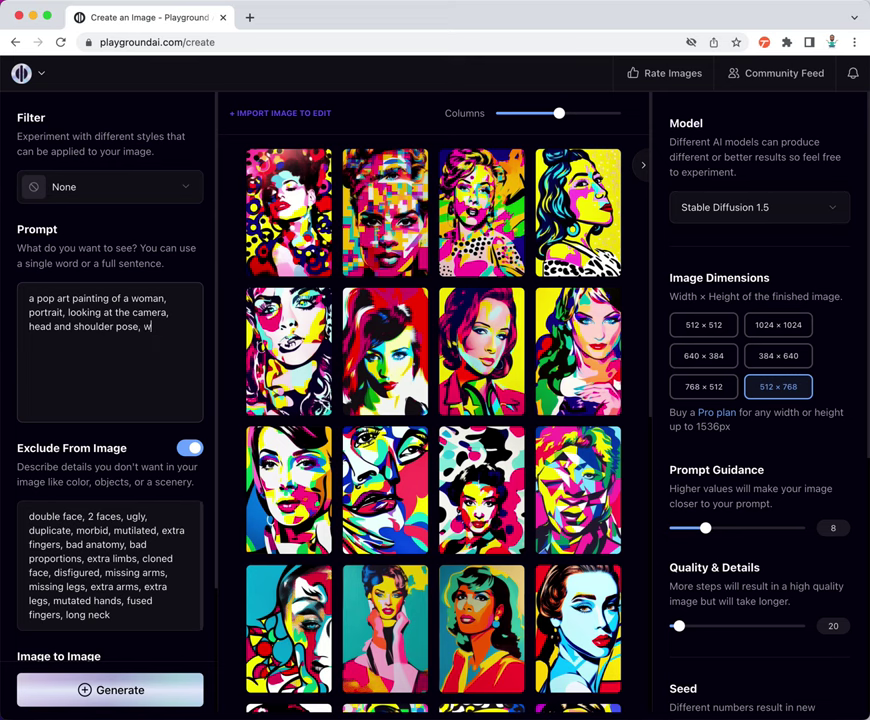
{"action": "left_click", "coordinate": [110, 690]}
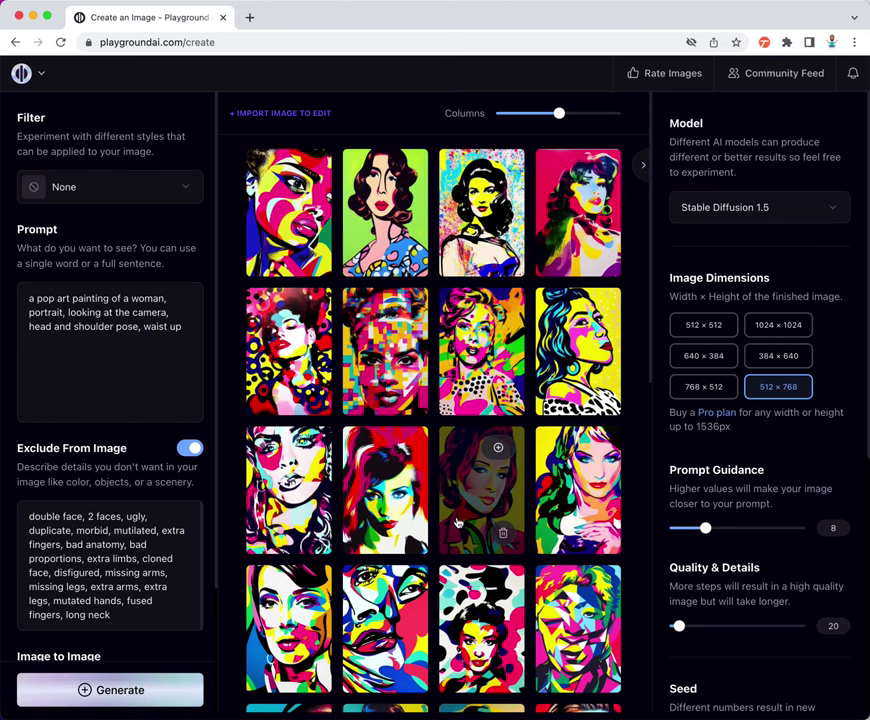
{"action": "left_click", "coordinate": [136, 700]}
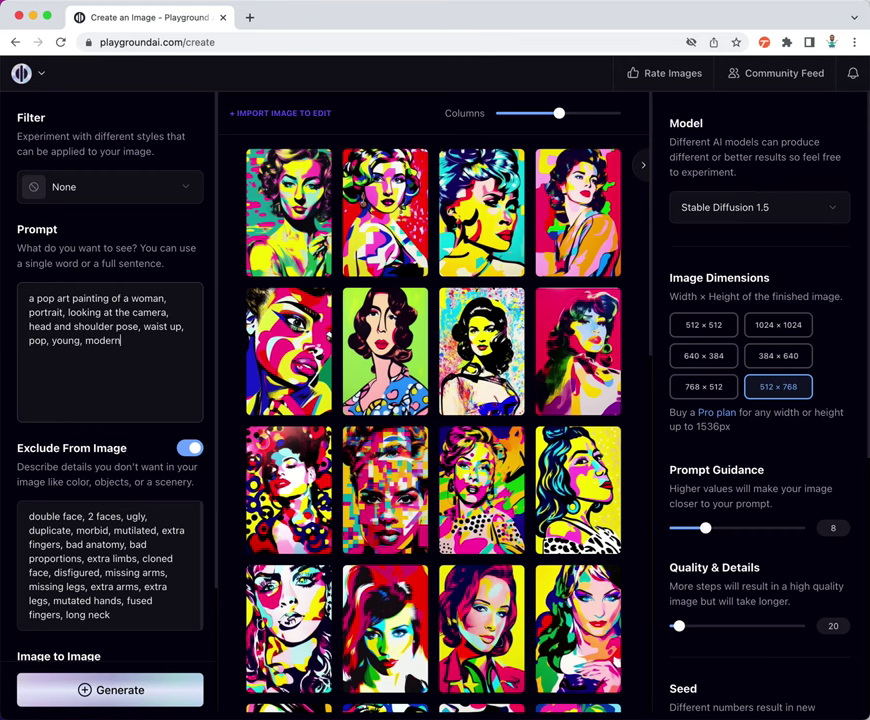
{"action": "left_click", "coordinate": [151, 689]}
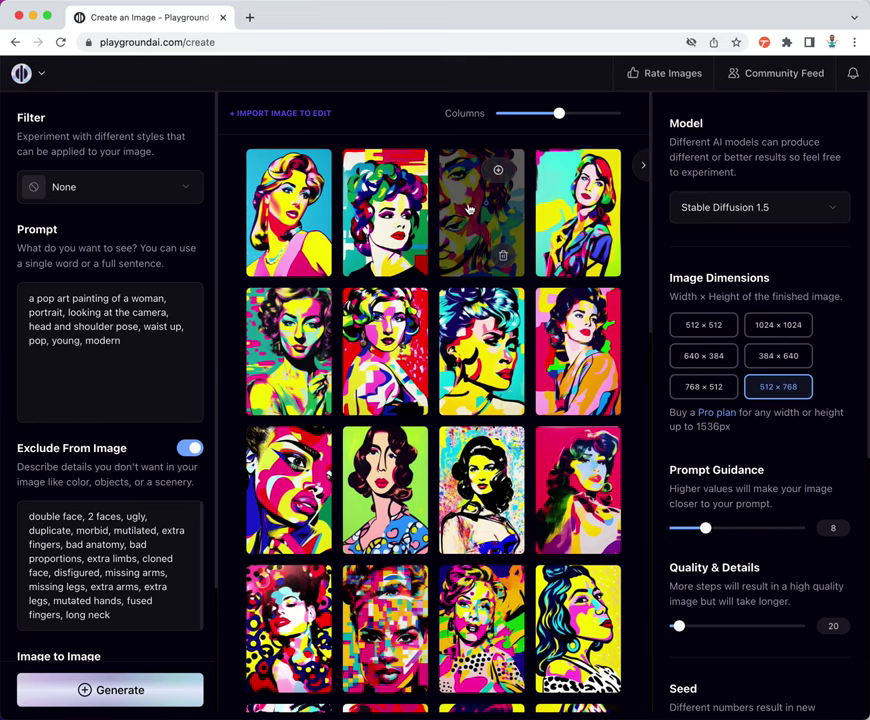
{"action": "left_click", "coordinate": [141, 363]}
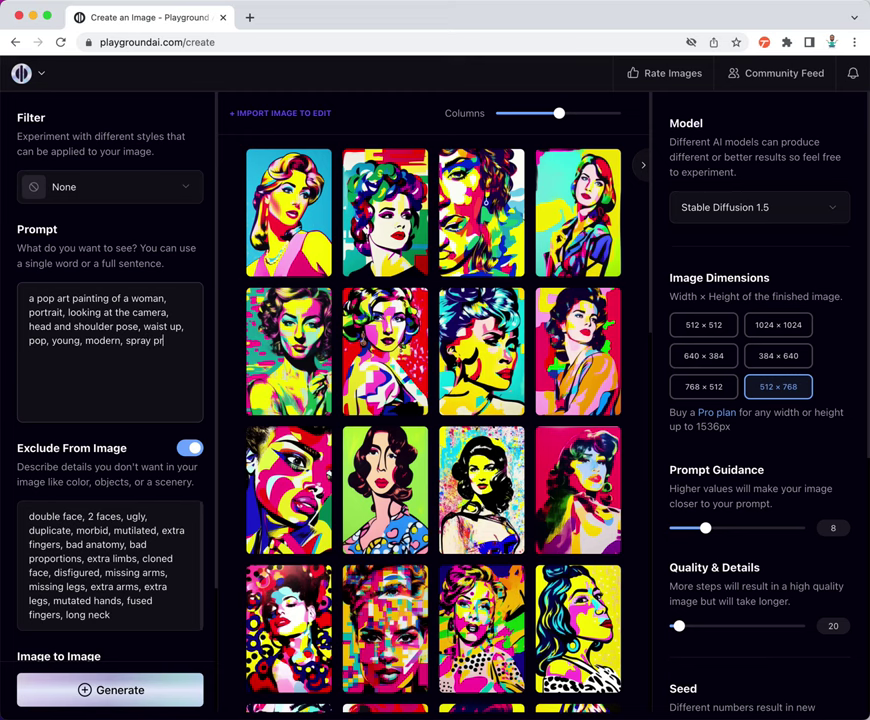
Generate from the spray painting prompt, then exclude 'multiple eyes, mutilated face, 2 person' and regenerate
{"action": "left_click", "coordinate": [128, 696]}
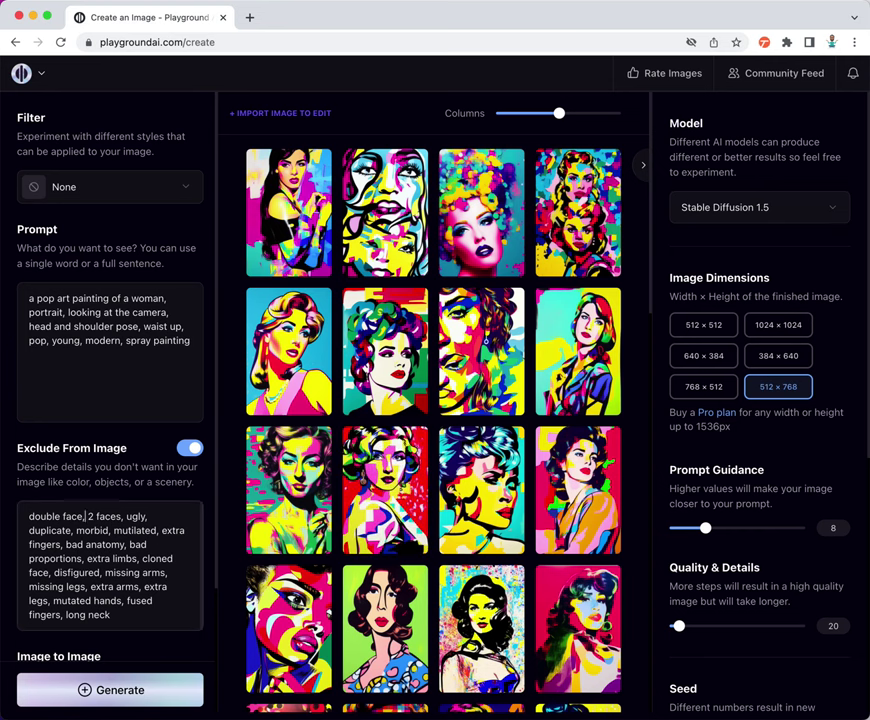
{"action": "left_click", "coordinate": [125, 516]}
{"action": "type", "text": "multiple eyes, m"}
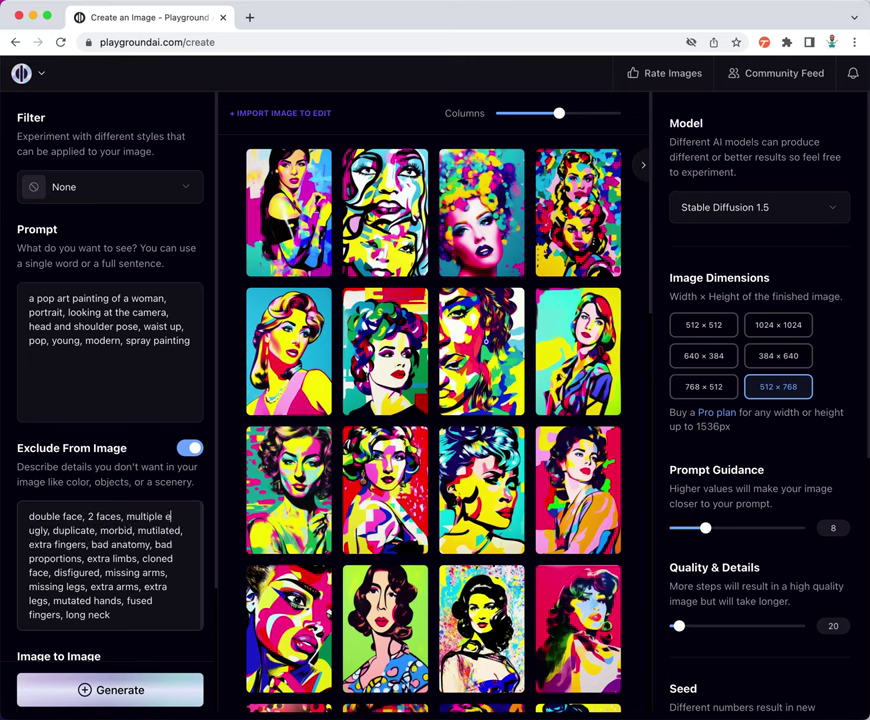
{"action": "type", "text": "utilated "}
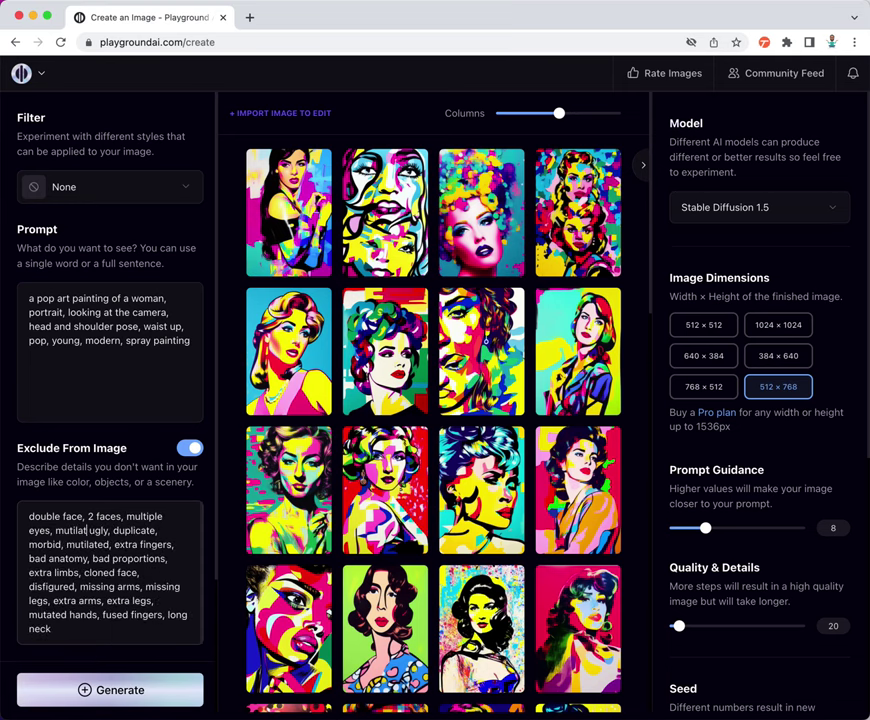
{"action": "type", "text": "face,"}
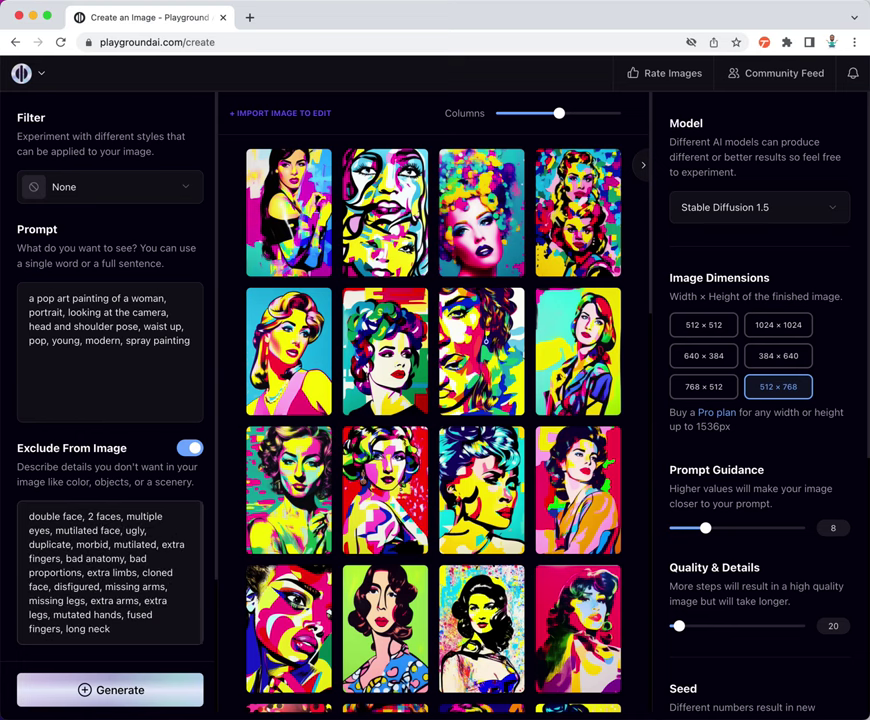
{"action": "type", "text": " 2 person"}
{"action": "left_click", "coordinate": [107, 680]}
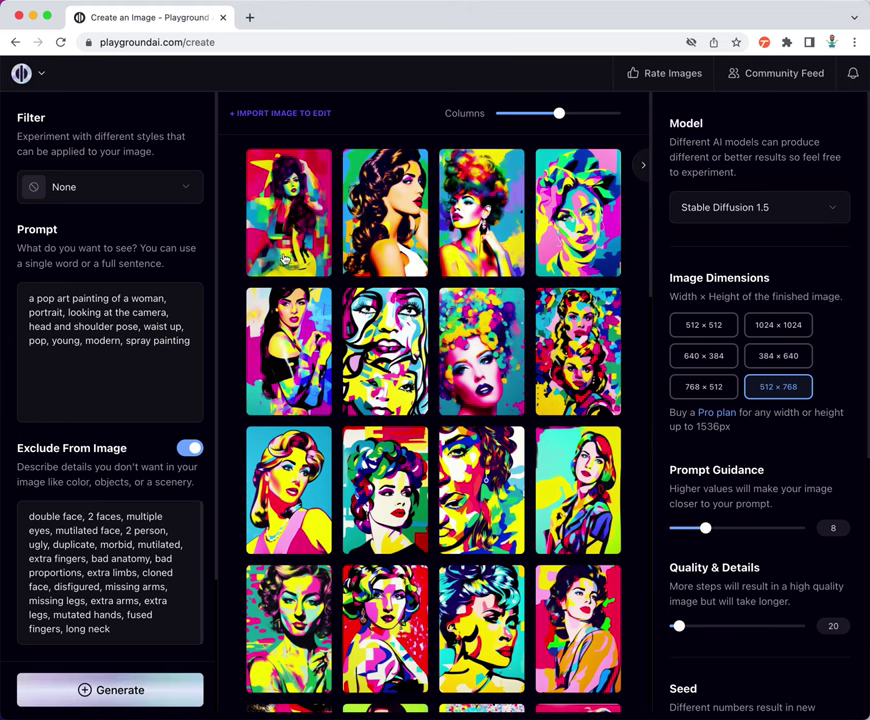
Add a comma after 'spray painting' at the end of the prompt
{"action": "mouse_move", "coordinate": [316, 376]}
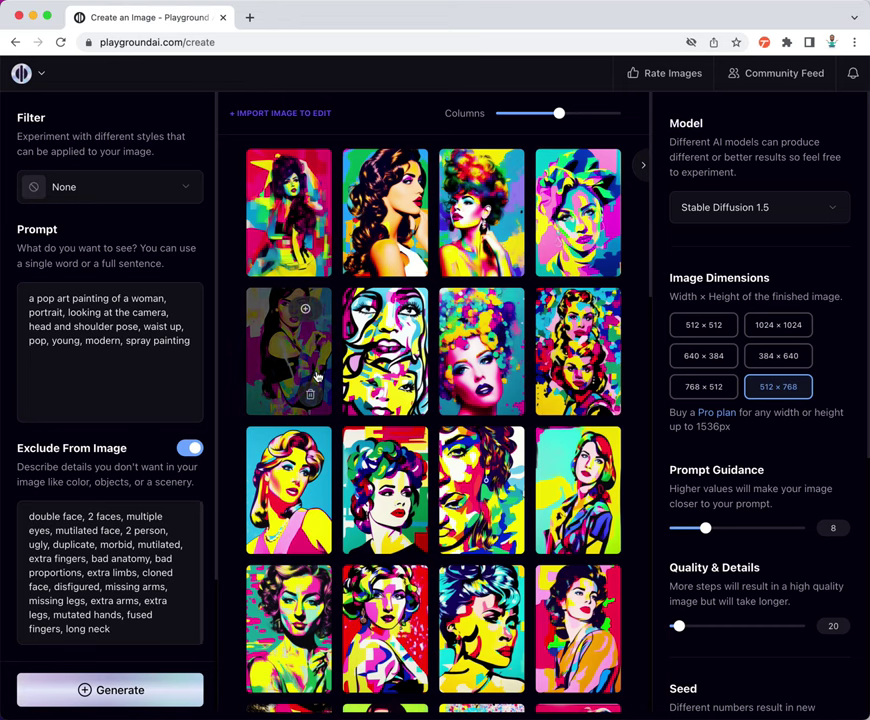
{"action": "left_click", "coordinate": [181, 341]}
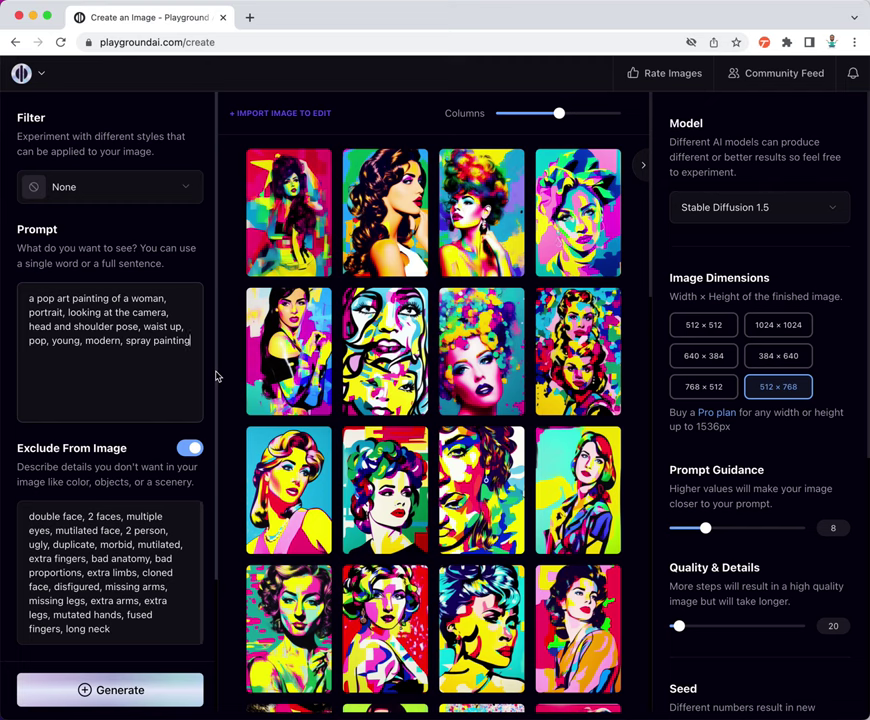
{"action": "type", "text": ","}
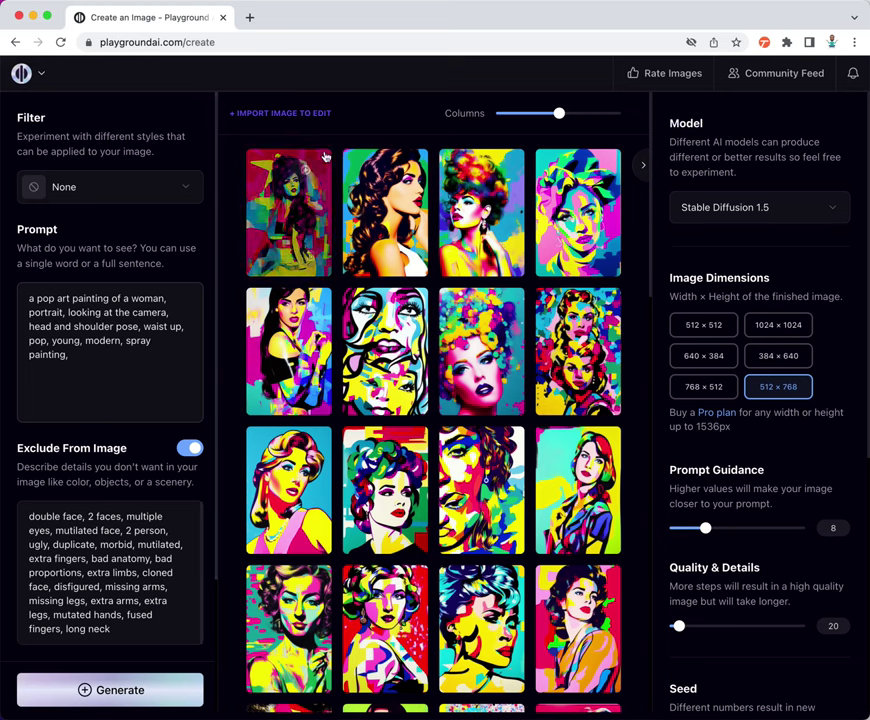
Inspect the second and third portraits full screen, then add 'color splash' to the prompt
{"action": "left_click", "coordinate": [402, 171]}
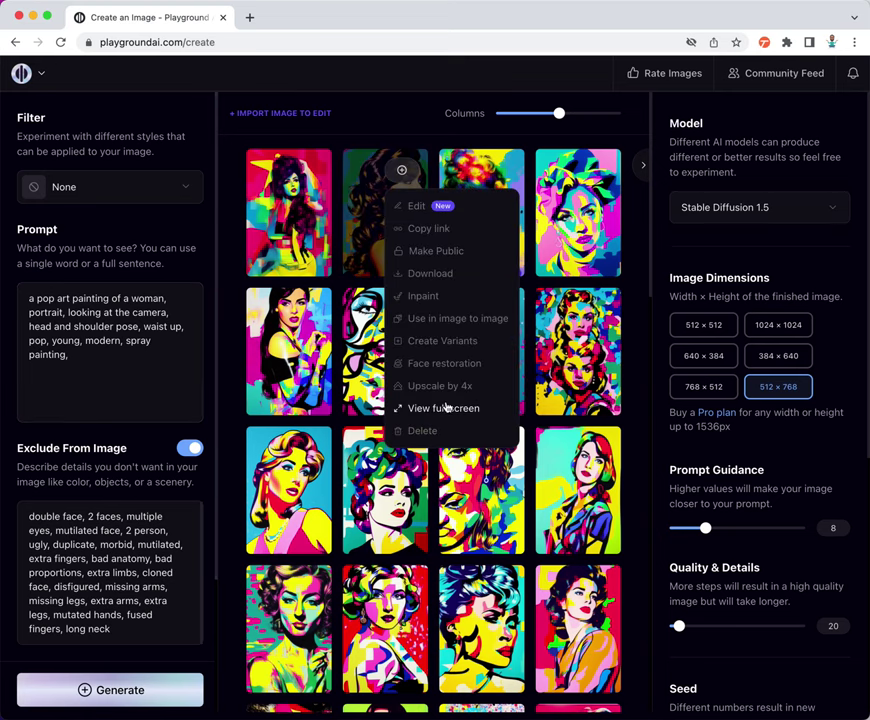
{"action": "left_click", "coordinate": [446, 408]}
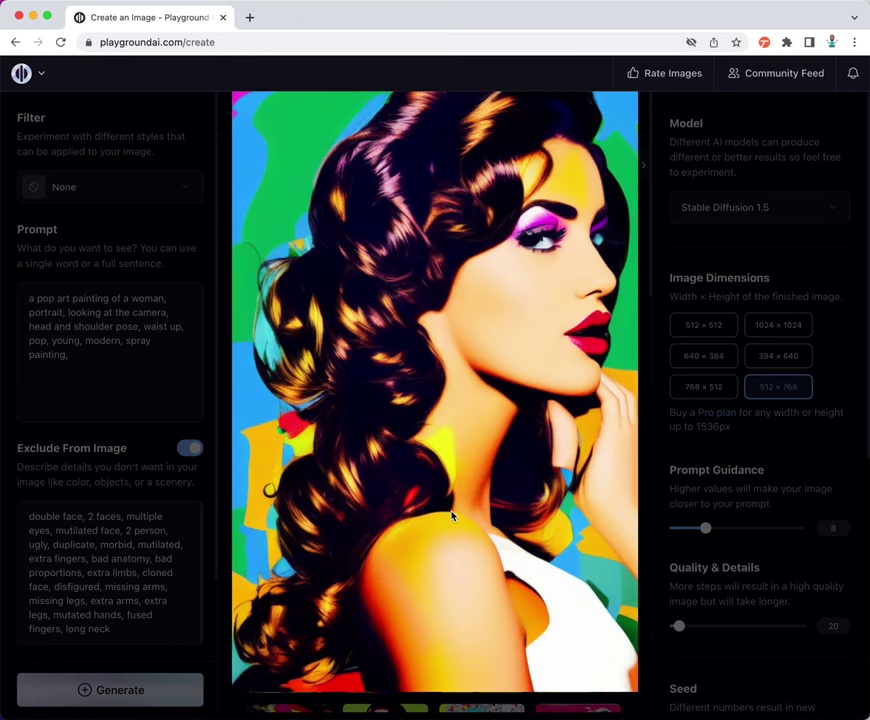
{"action": "left_click", "coordinate": [452, 516]}
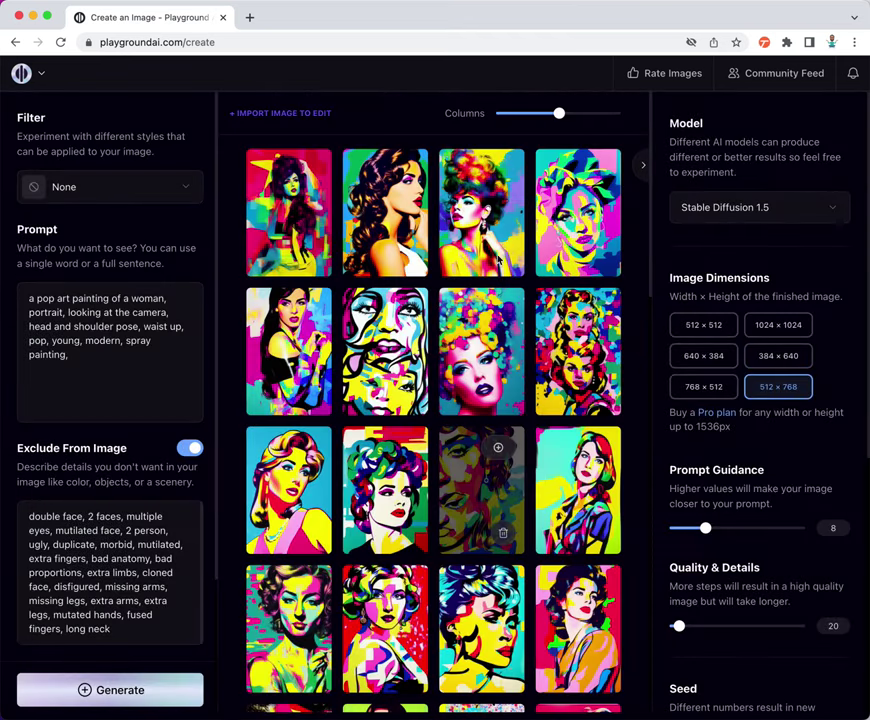
{"action": "left_click", "coordinate": [498, 171]}
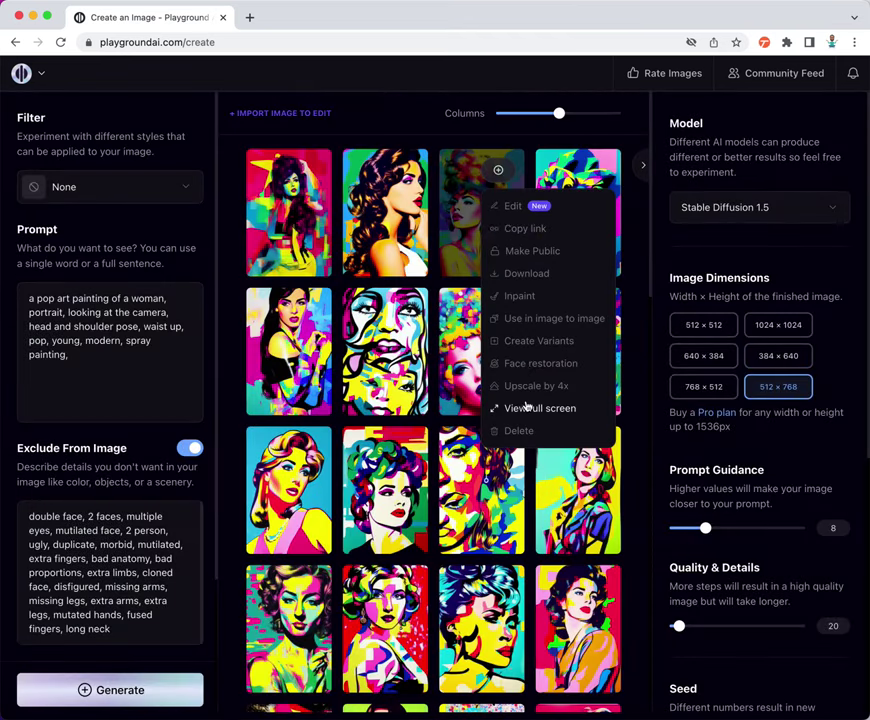
{"action": "left_click", "coordinate": [534, 410]}
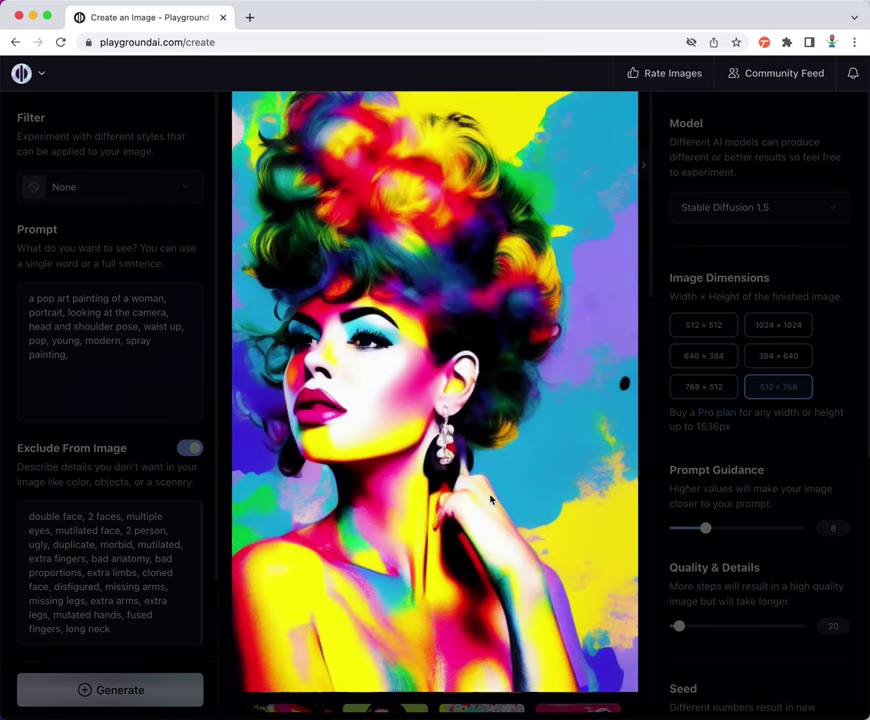
{"action": "left_click", "coordinate": [490, 500]}
{"action": "left_click", "coordinate": [116, 389]}
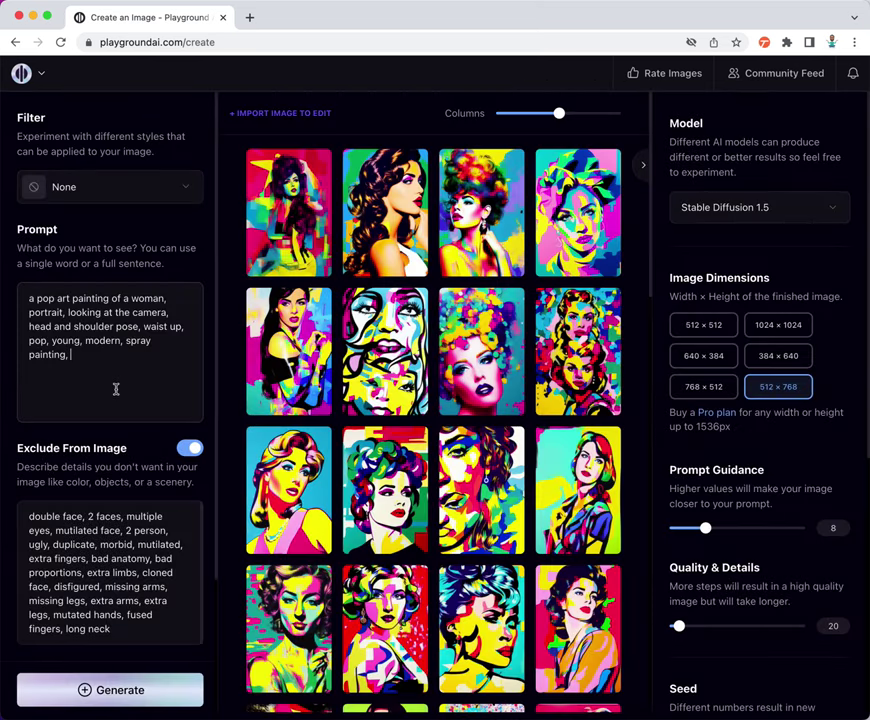
{"action": "type", "text": "splash"}
Generate two batches with 'color splash', then add 'rainbow colors' and generate again
{"action": "left_click", "coordinate": [117, 690]}
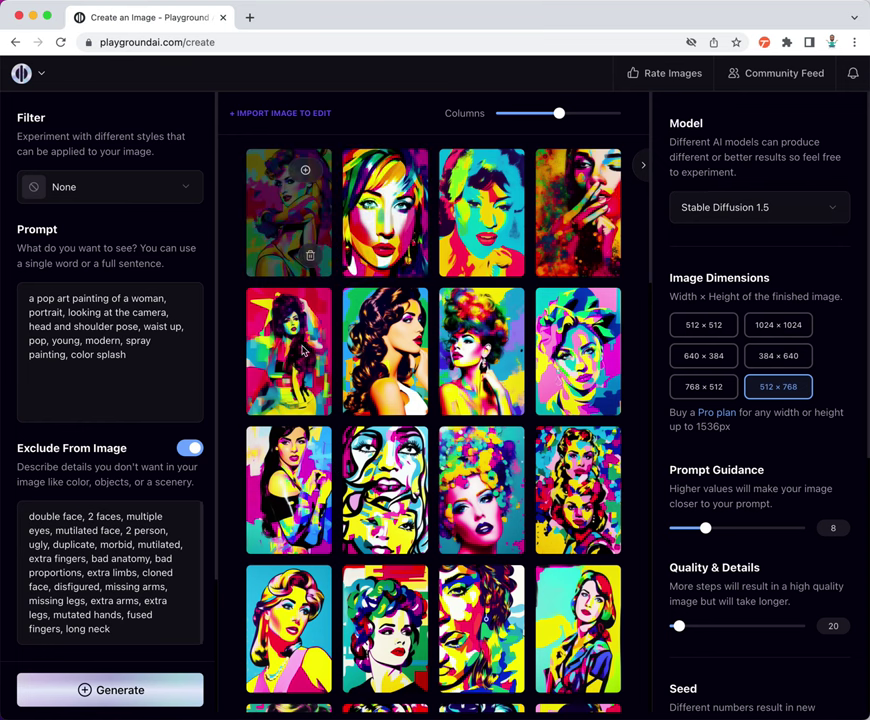
{"action": "left_click", "coordinate": [80, 688]}
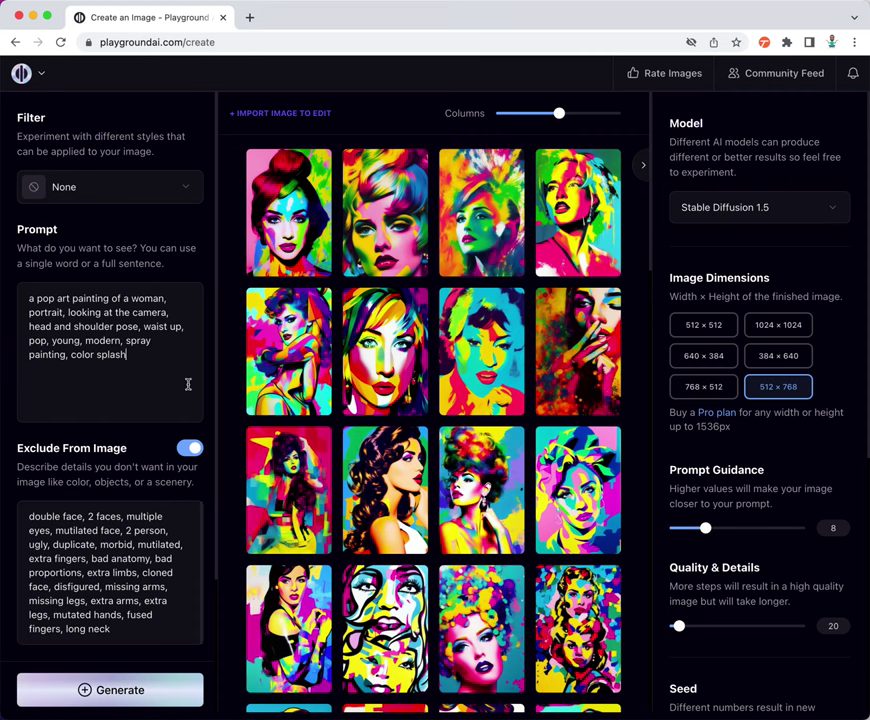
{"action": "type", "text": "bow"}
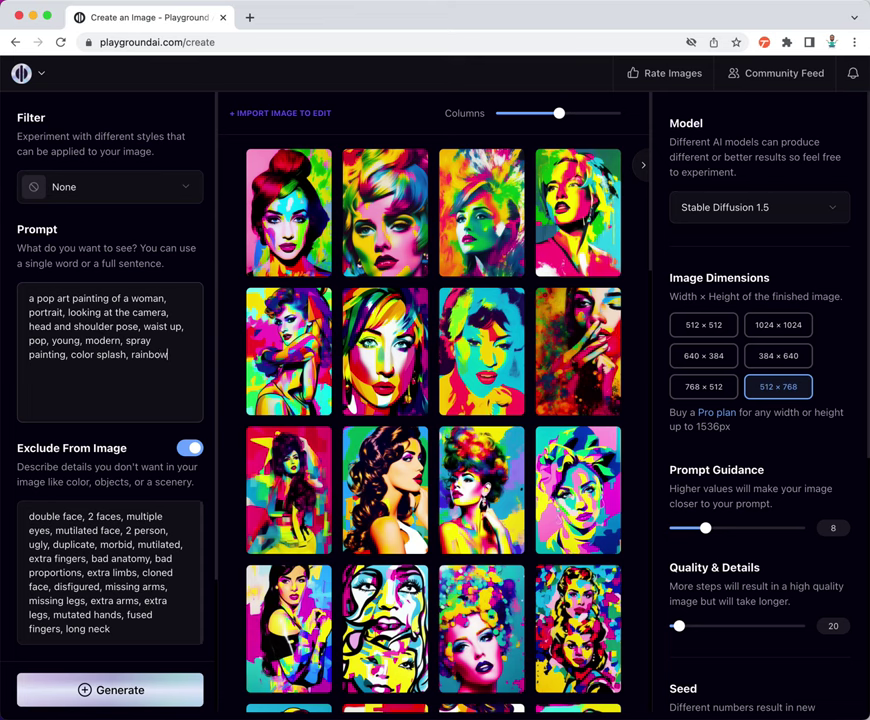
{"action": "type", "text": " colors"}
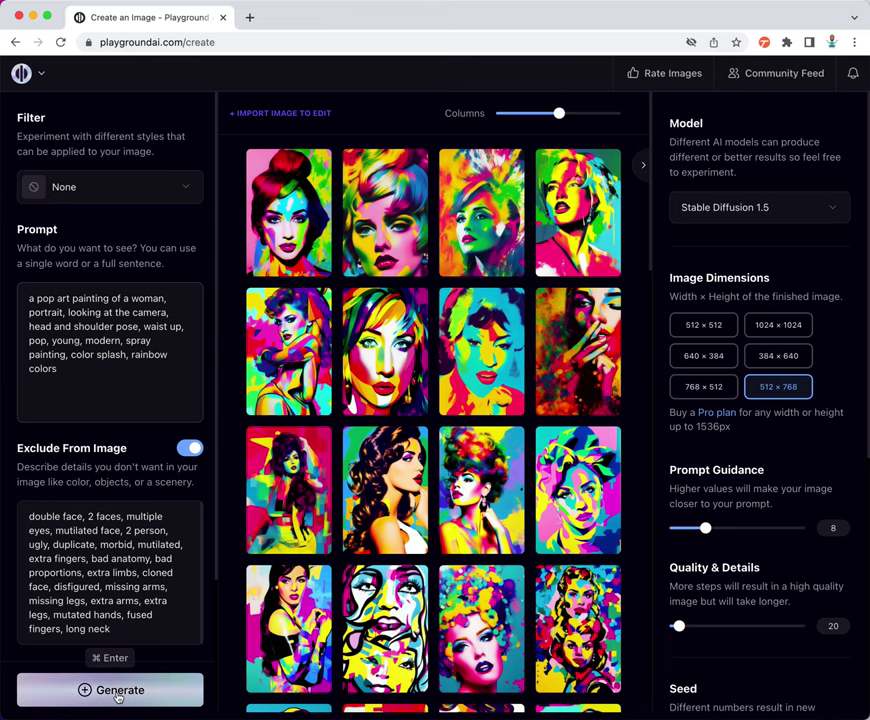
{"action": "left_click", "coordinate": [118, 691]}
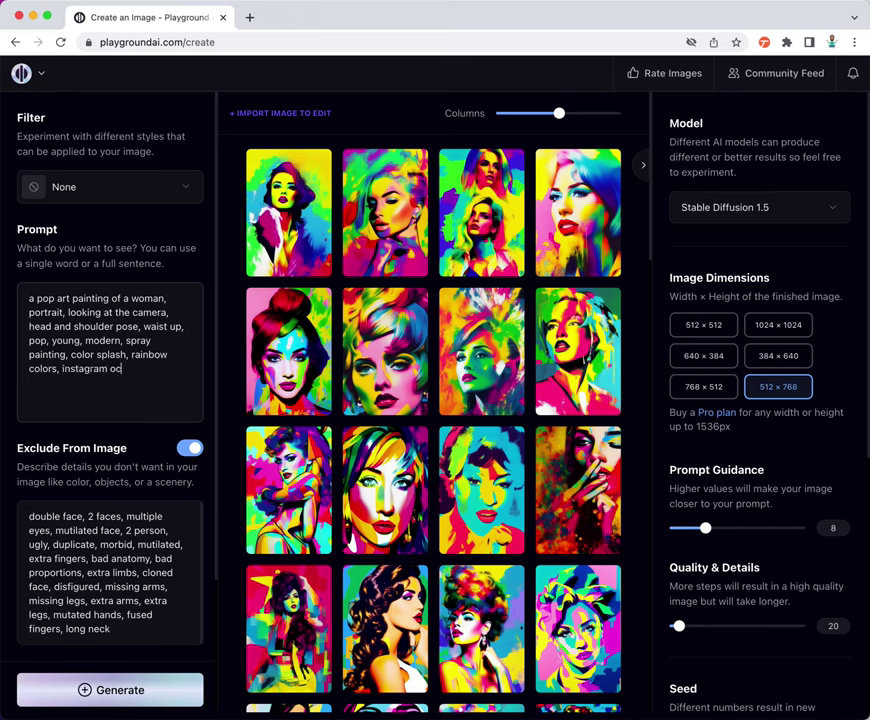
Append 'instagram contest winner' to the prompt and generate three more batches of portraits
{"action": "type", "text": "ntest winner"}
{"action": "left_click", "coordinate": [101, 694]}
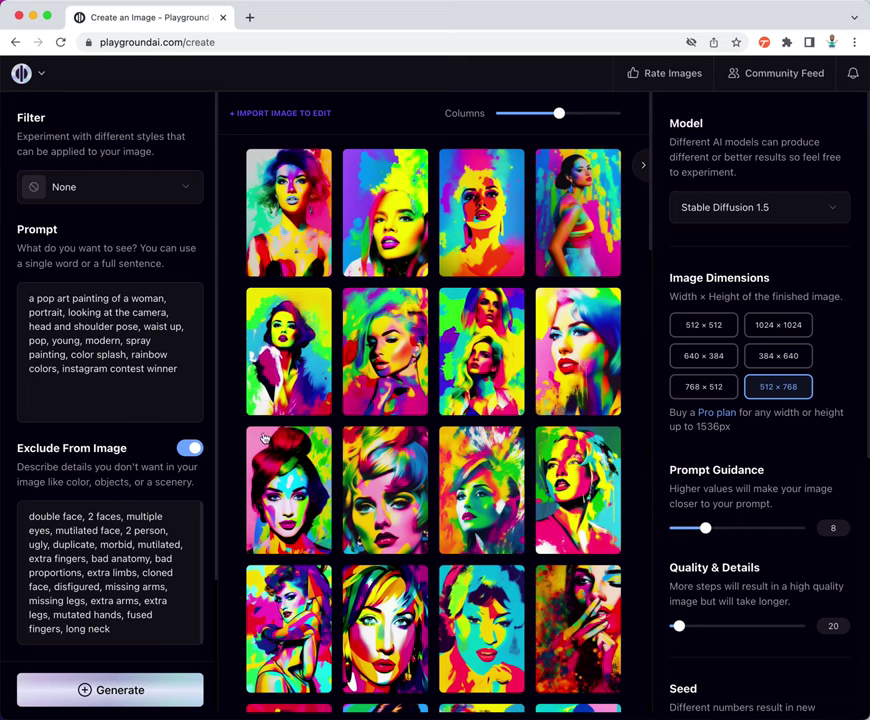
{"action": "left_click", "coordinate": [128, 690]}
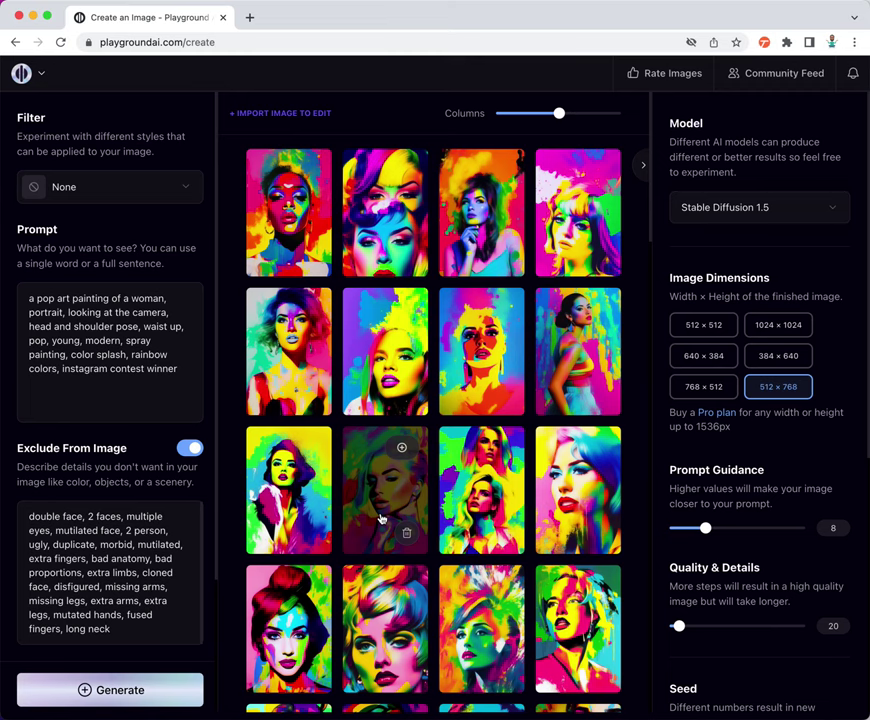
{"action": "left_click_drag", "start_coordinate": [178, 369], "coordinate": [58, 369]}
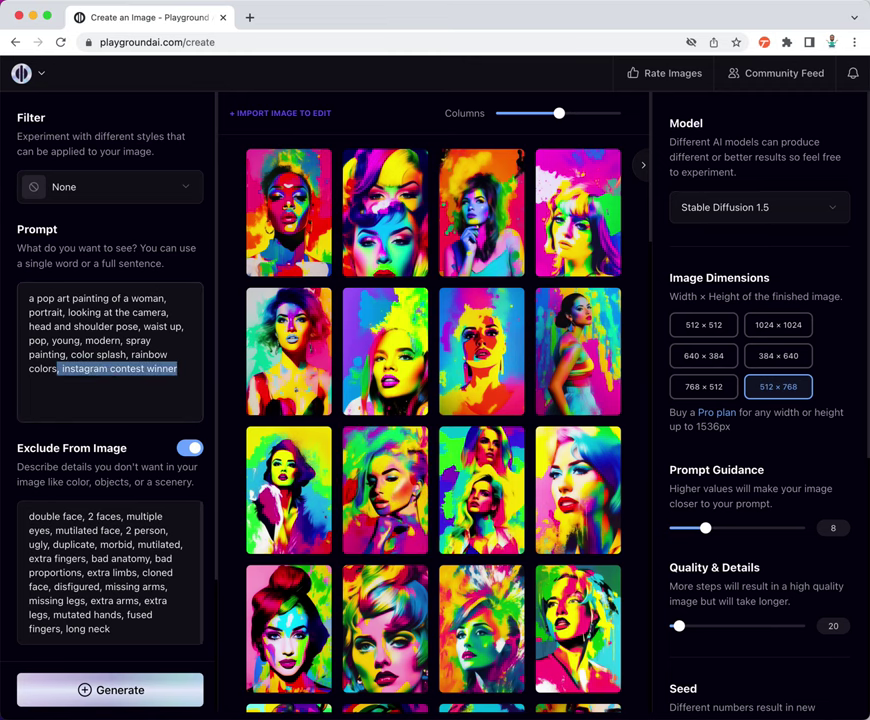
{"action": "left_click", "coordinate": [132, 690]}
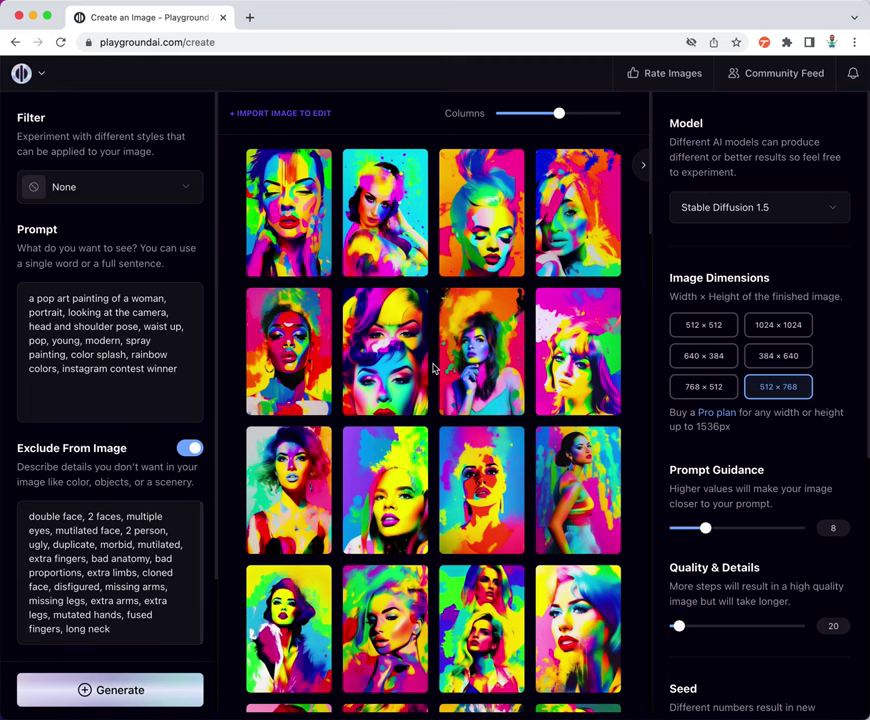
Replace 'instagram contest winner' with '4k, sotheby, modern art', generate, and enlarge the paint-dripping portrait
{"action": "left_click_drag", "start_coordinate": [196, 362], "coordinate": [58, 368]}
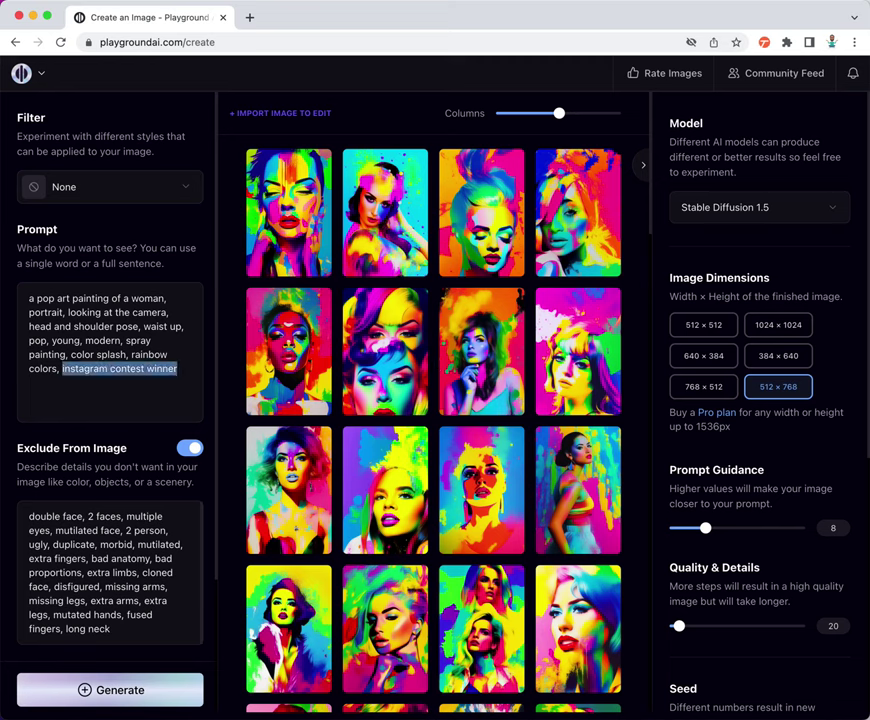
{"action": "type", "text": "4k"}
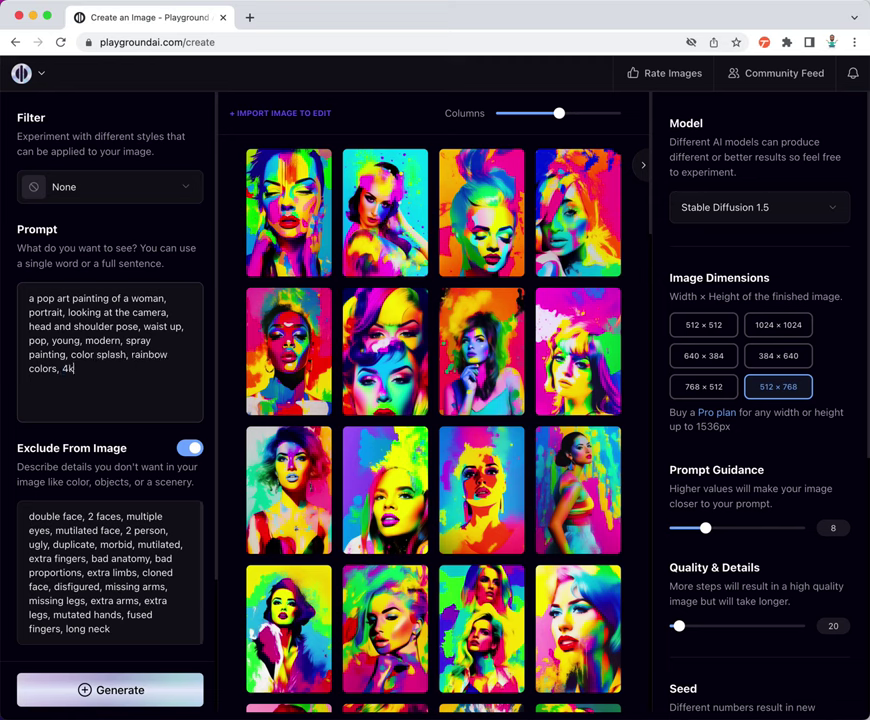
{"action": "type", "text": ", sotheby, modern art"}
{"action": "left_click", "coordinate": [110, 690]}
{"action": "scroll", "coordinate": [460, 468], "scroll_direction": "up", "scroll_amount": 1}
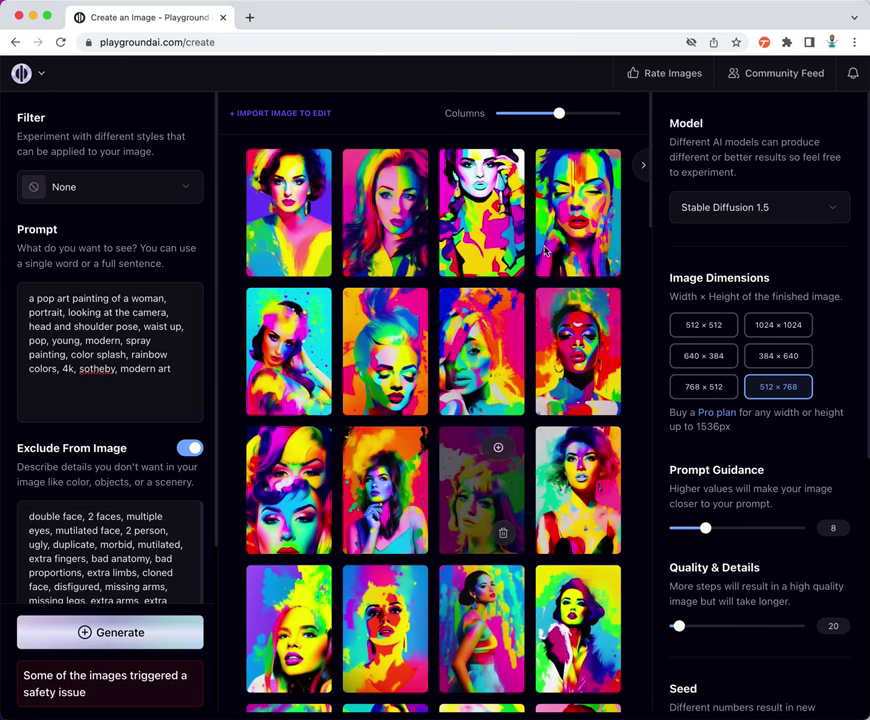
{"action": "left_click", "coordinate": [595, 171]}
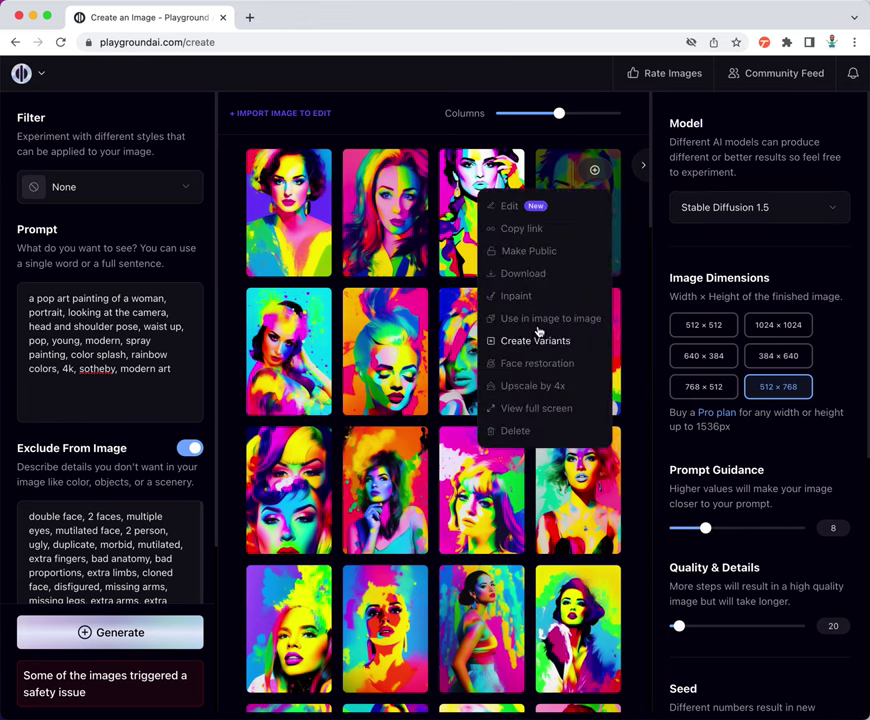
{"action": "left_click", "coordinate": [532, 410]}
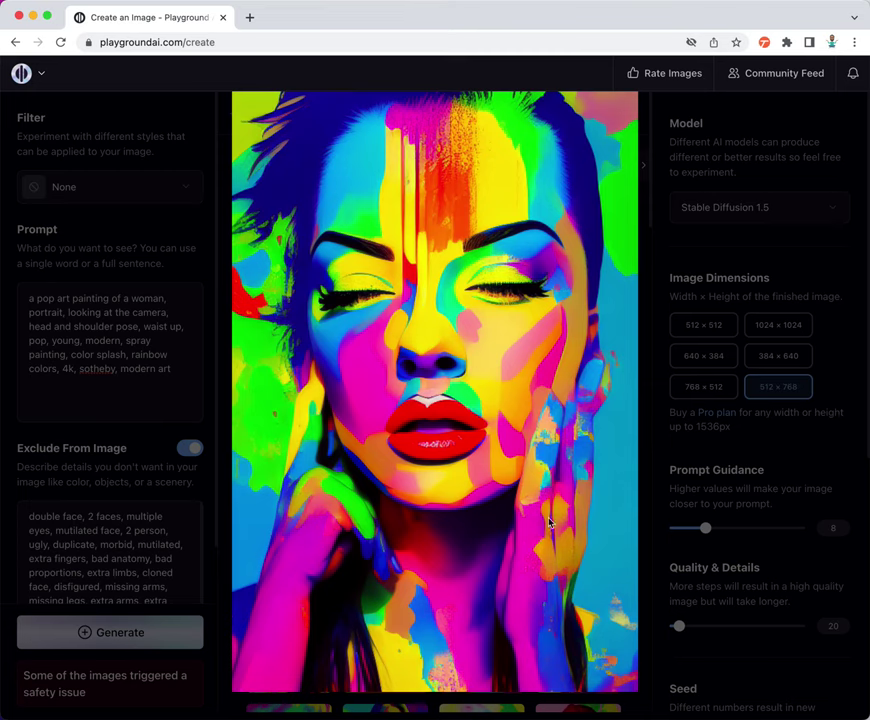
Close the full-screen paint-dripping portrait and look over the results grid
{"action": "left_click", "coordinate": [530, 557]}
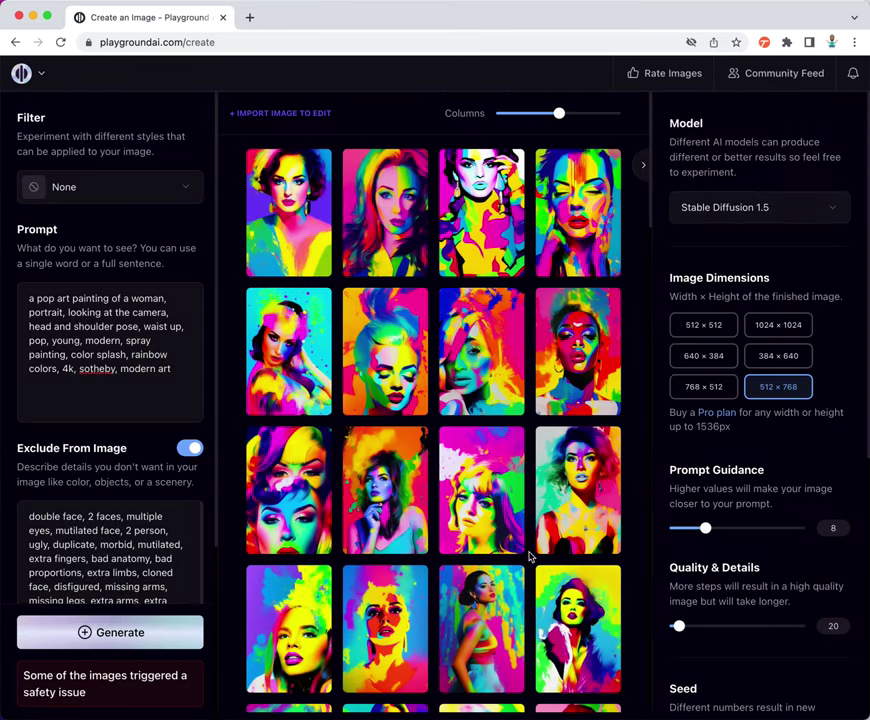
{"action": "mouse_move", "coordinate": [514, 400]}
{"action": "mouse_move", "coordinate": [352, 491]}
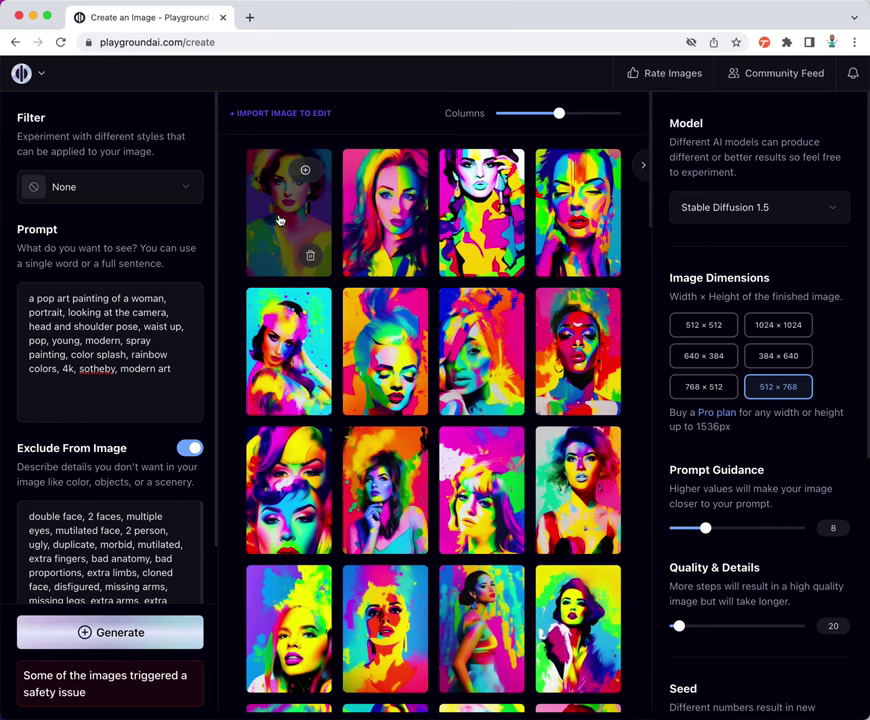
{"action": "mouse_move", "coordinate": [316, 463]}
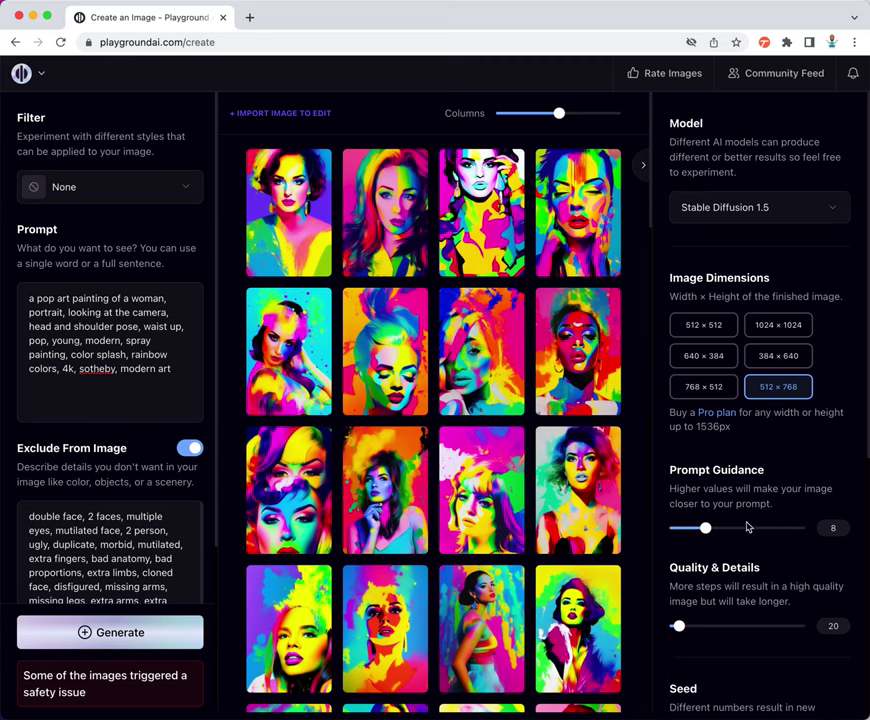
Set Number of Images to 1 and generate a single pop-art portrait
{"action": "scroll", "coordinate": [748, 525], "scroll_direction": "down", "scroll_amount": 5}
{"action": "scroll", "coordinate": [748, 527], "scroll_direction": "down", "scroll_amount": 3}
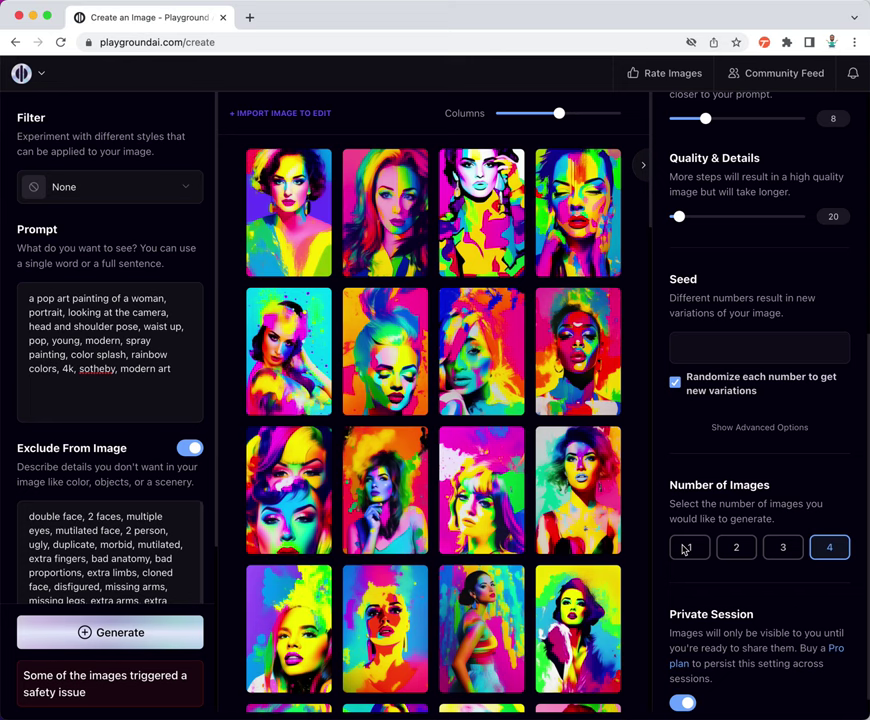
{"action": "left_click", "coordinate": [686, 548]}
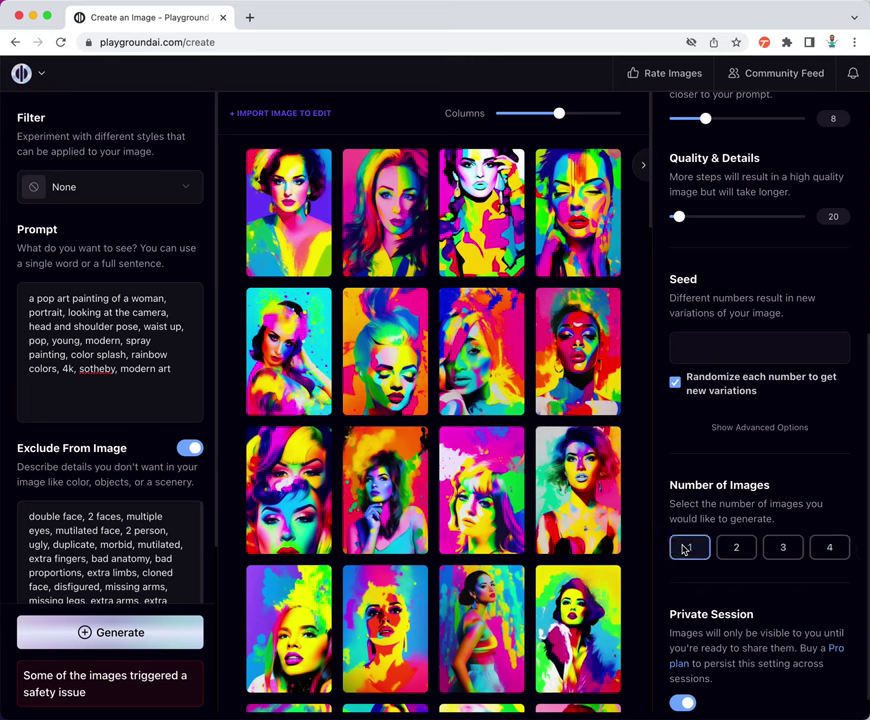
{"action": "left_click", "coordinate": [830, 547]}
{"action": "left_click", "coordinate": [692, 550]}
{"action": "scroll", "coordinate": [705, 567], "scroll_direction": "up", "scroll_amount": 2}
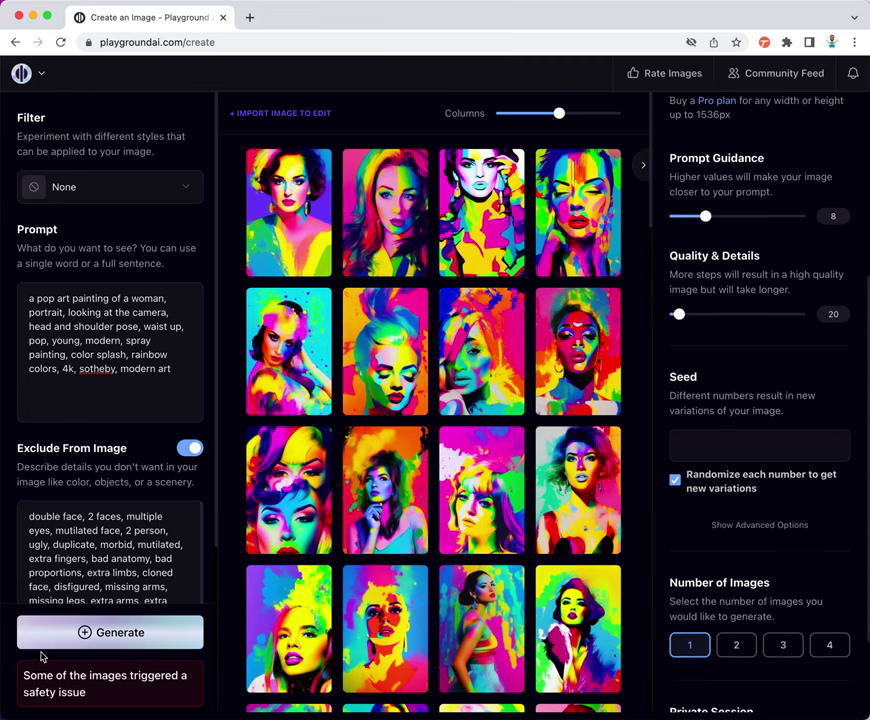
{"action": "left_click", "coordinate": [72, 639]}
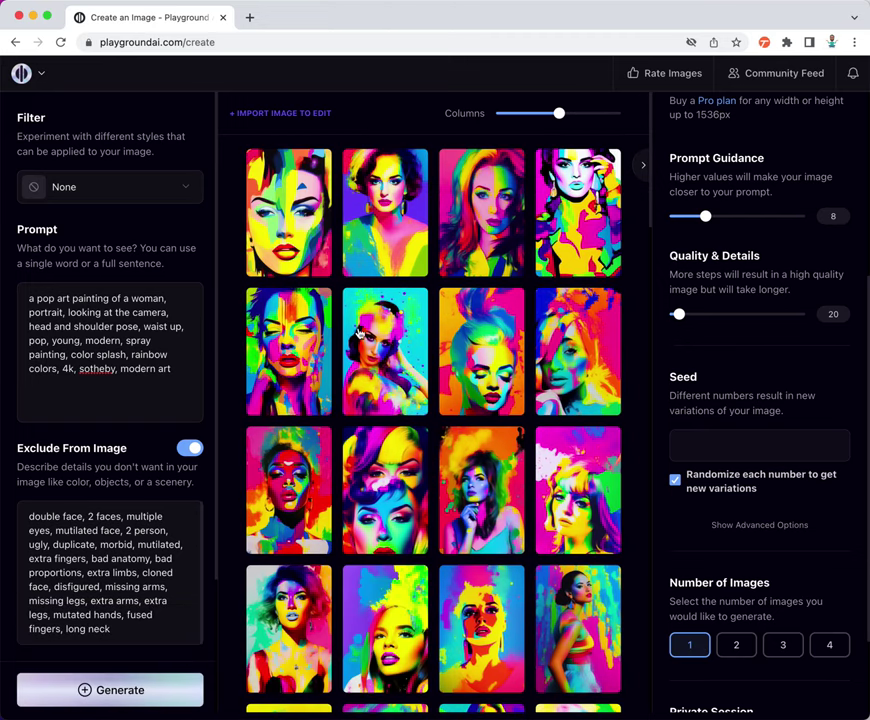
Turn off Randomize seed to reveal the seed, keeping the image count at 1
{"action": "mouse_move", "coordinate": [372, 460]}
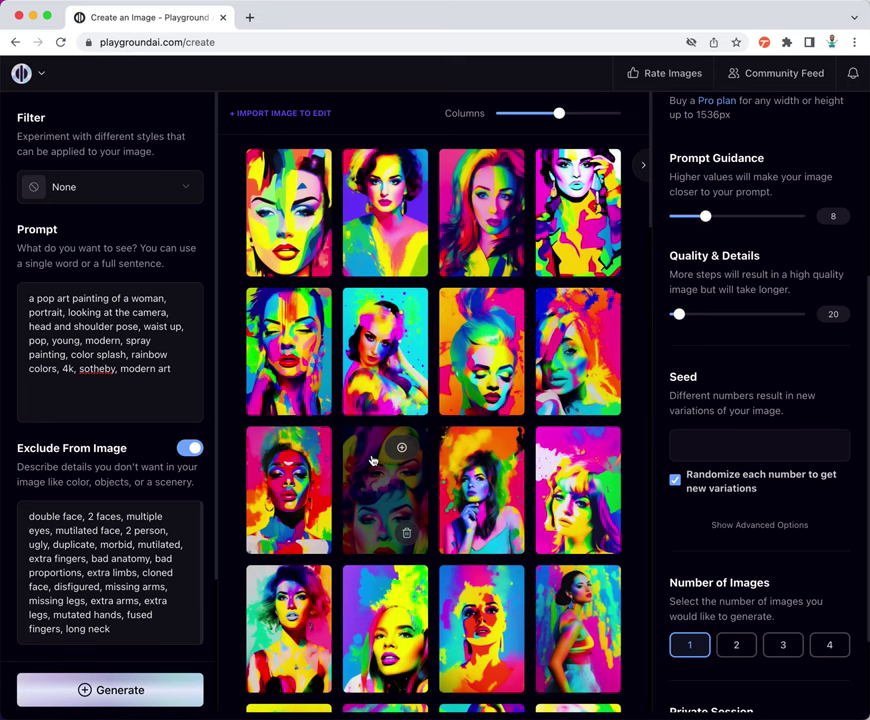
{"action": "left_click", "coordinate": [676, 481]}
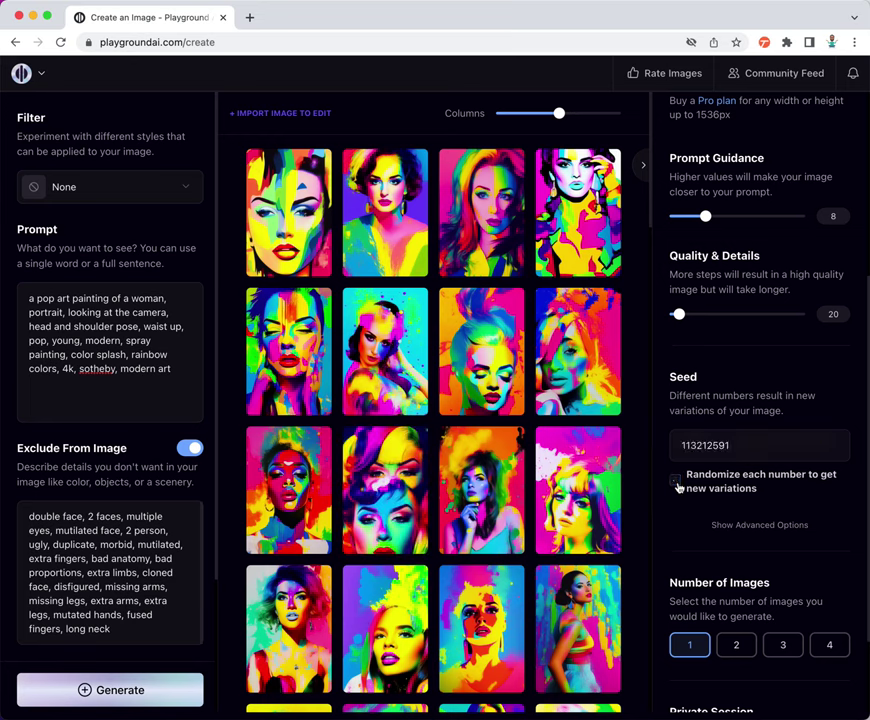
{"action": "left_click", "coordinate": [830, 645]}
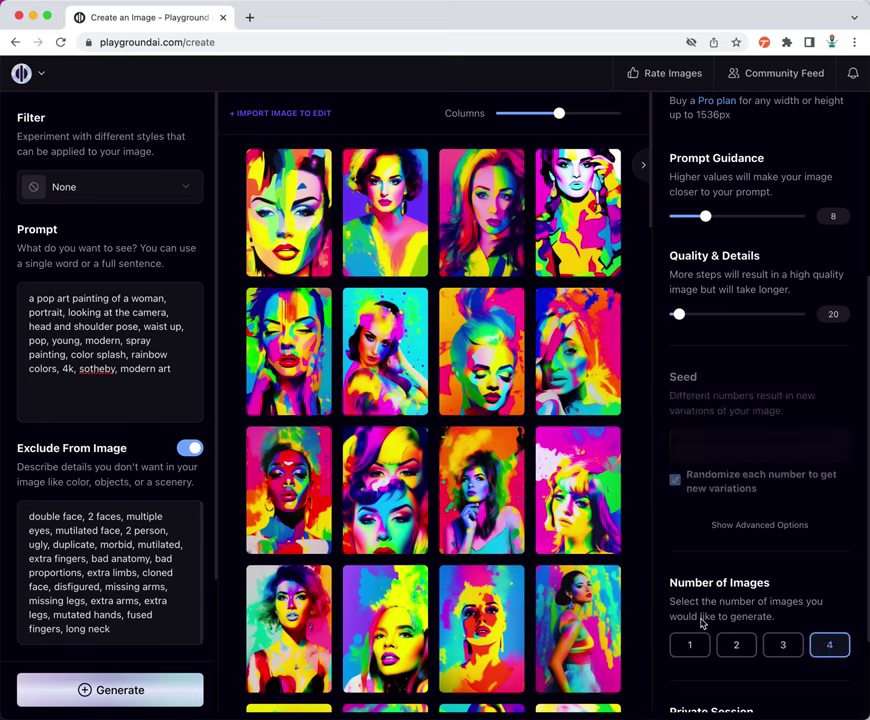
{"action": "left_click", "coordinate": [692, 647]}
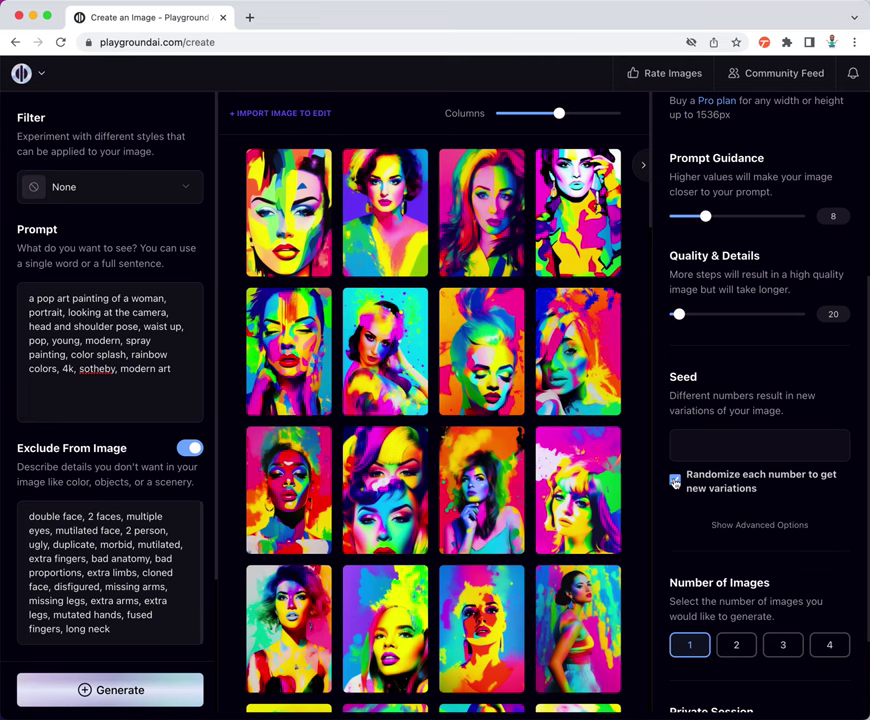
Generate three more single random-seed portrait variations
{"action": "left_click", "coordinate": [139, 709]}
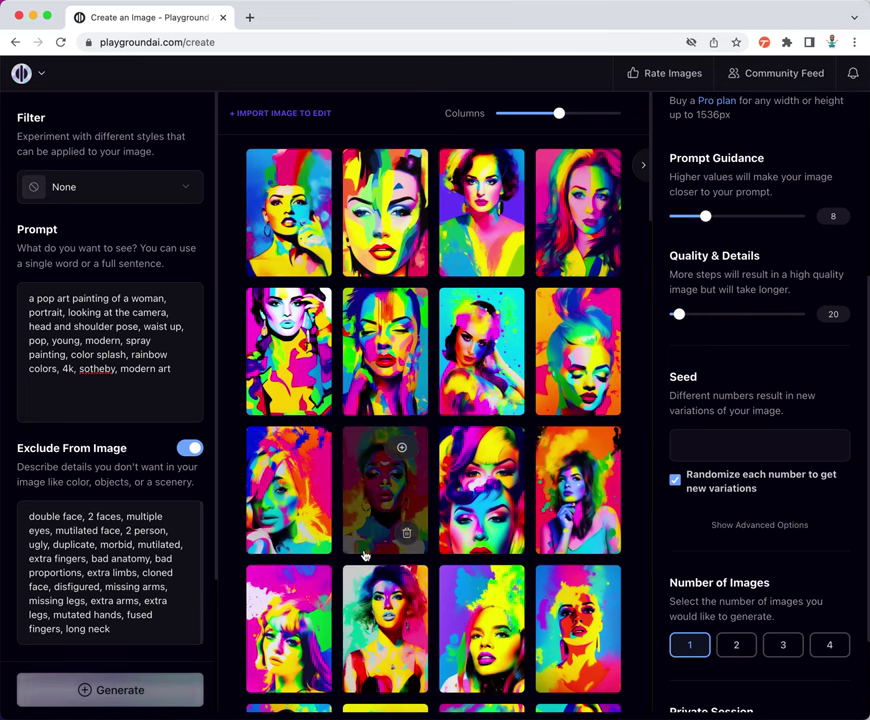
{"action": "left_click", "coordinate": [92, 701]}
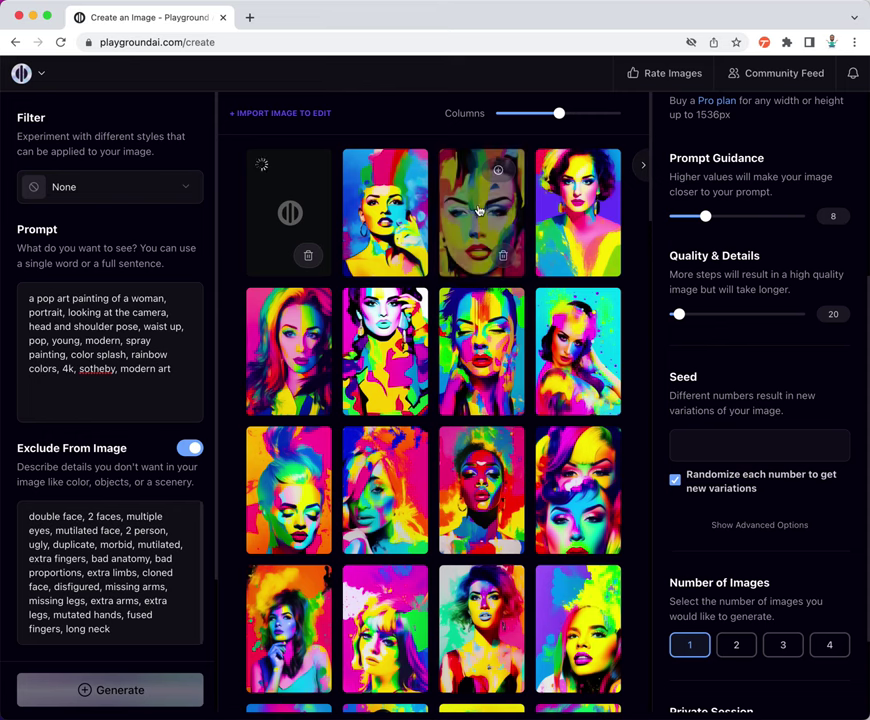
{"action": "mouse_move", "coordinate": [498, 454]}
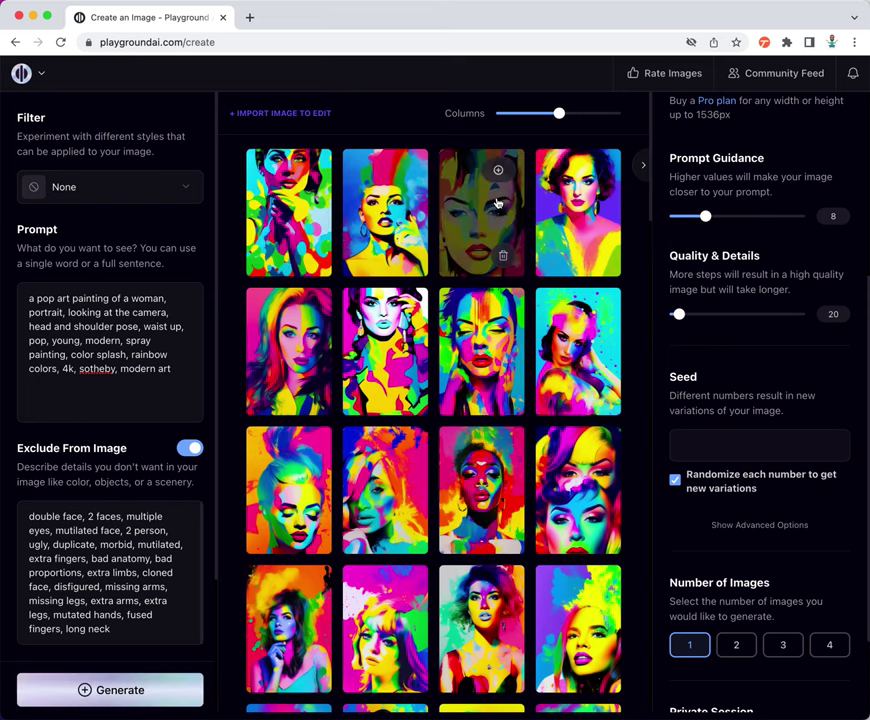
{"action": "mouse_move", "coordinate": [313, 369]}
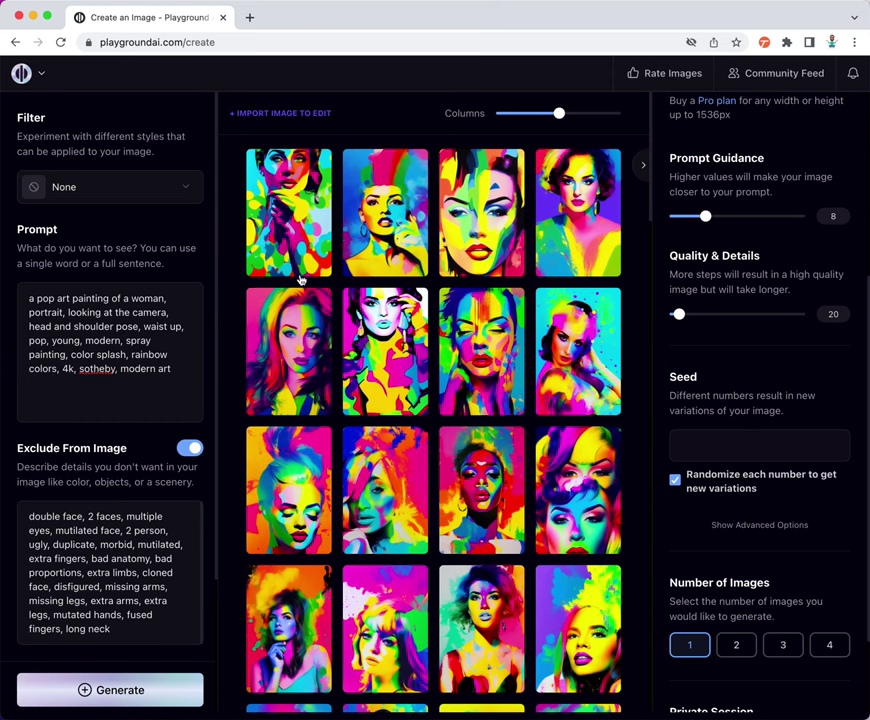
{"action": "left_click", "coordinate": [131, 699]}
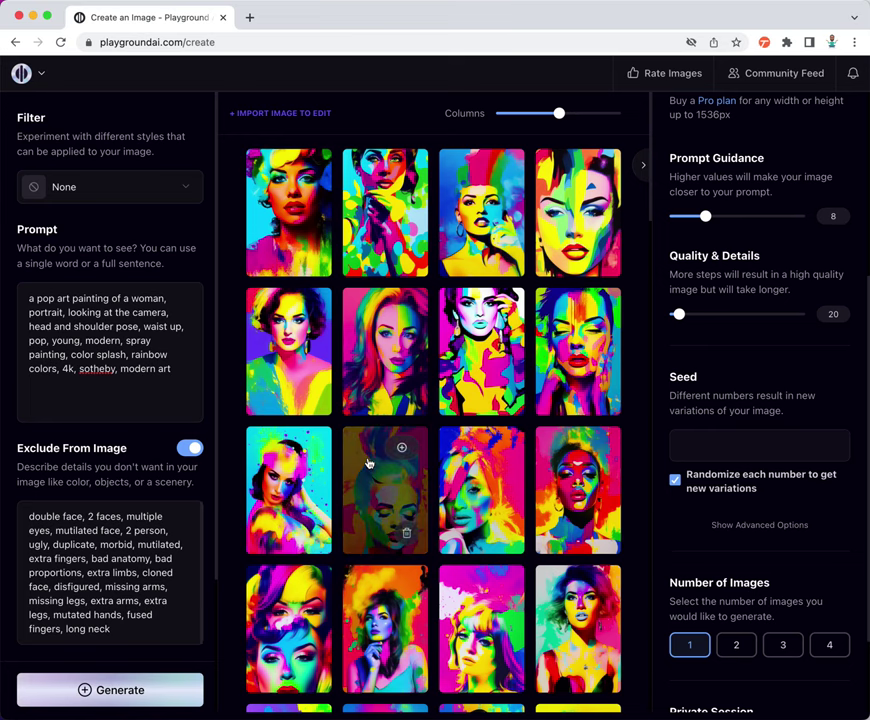
View the newest portrait full screen, then close it
{"action": "left_click", "coordinate": [307, 170]}
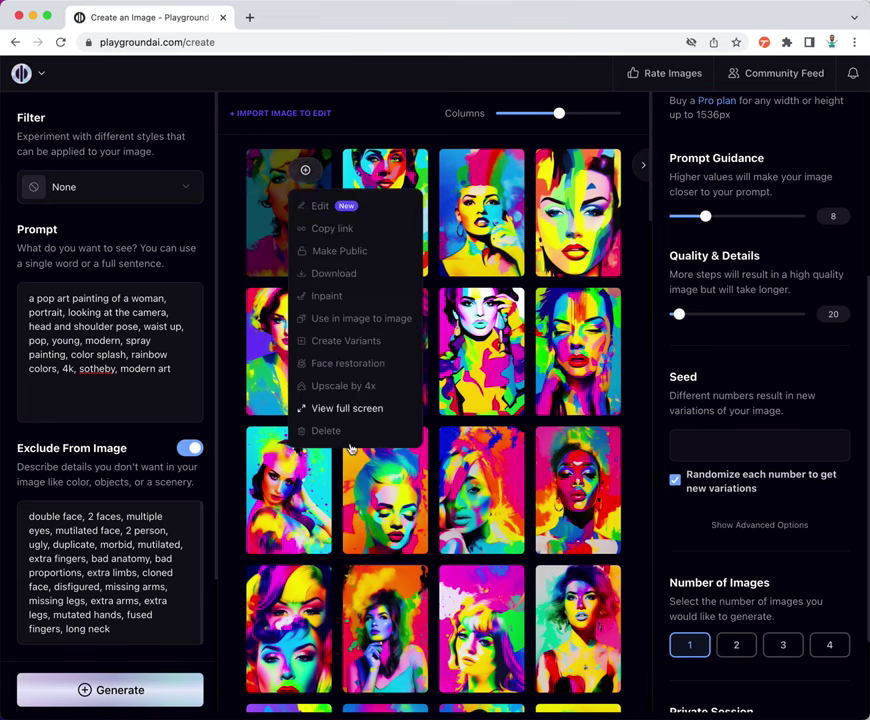
{"action": "left_click", "coordinate": [372, 413]}
{"action": "left_click", "coordinate": [305, 170]}
{"action": "left_click", "coordinate": [377, 408]}
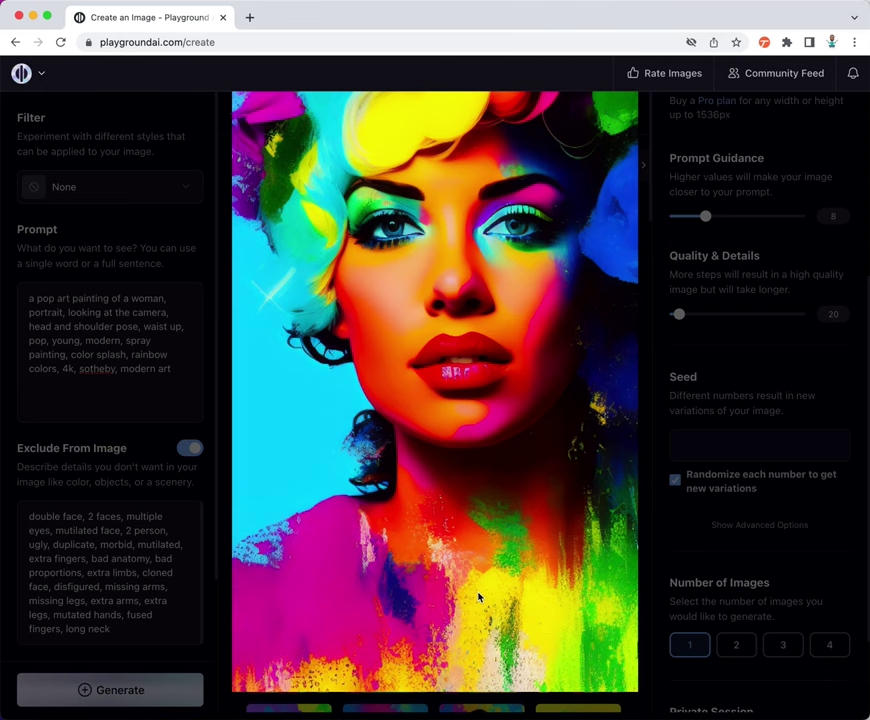
{"action": "left_click", "coordinate": [478, 597]}
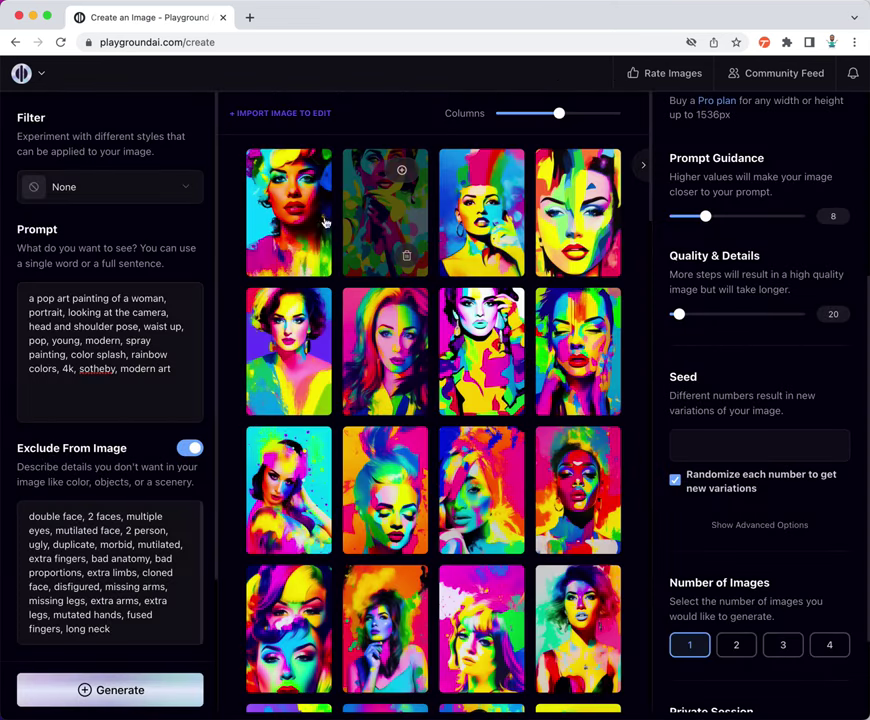
Generate three more variations and reuse the top-right portrait's seed, 153262201
{"action": "left_click", "coordinate": [149, 690]}
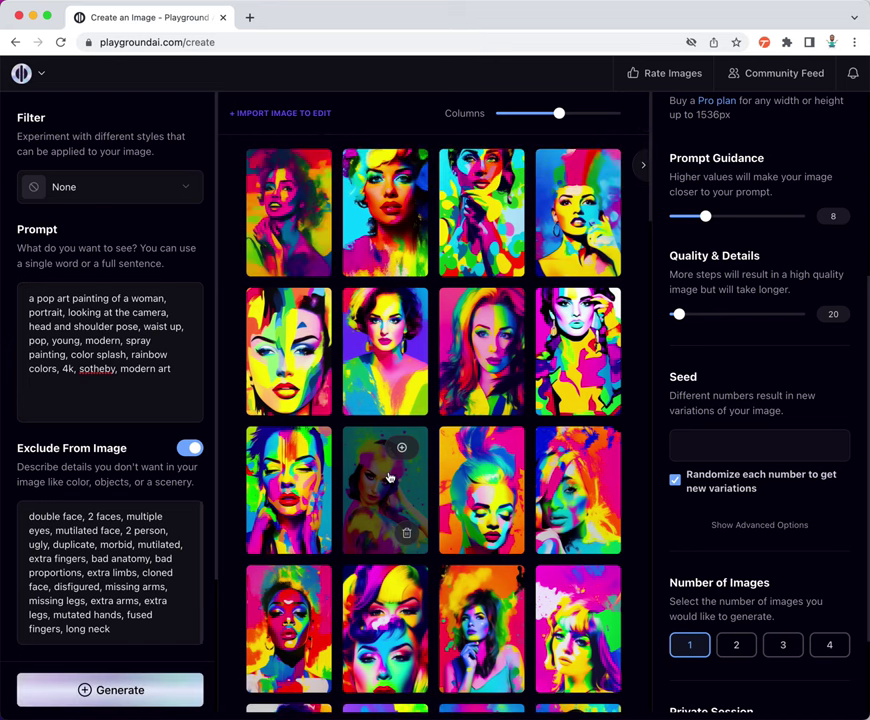
{"action": "left_click", "coordinate": [146, 690]}
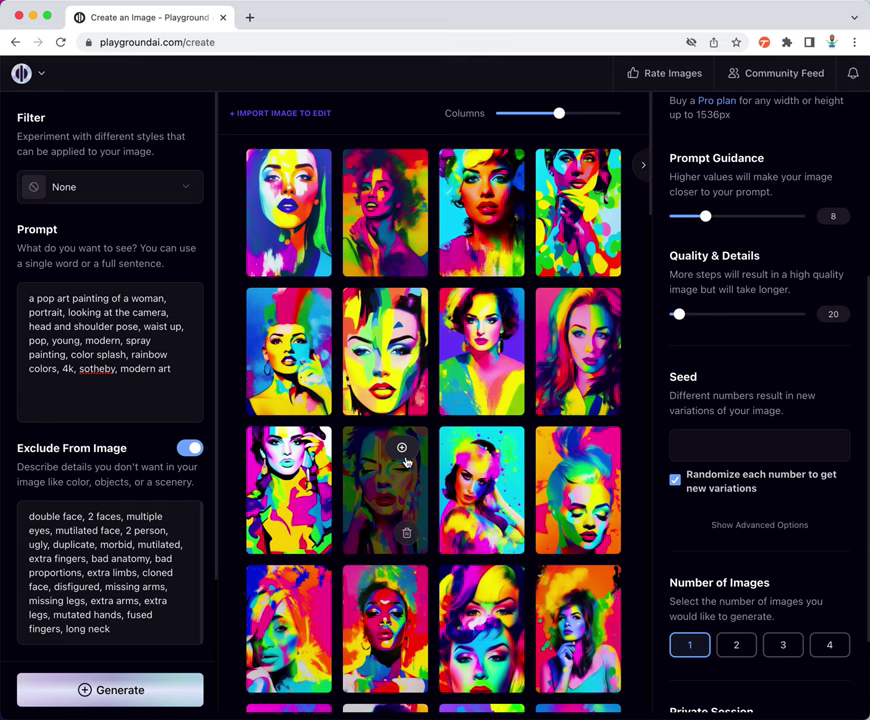
{"action": "left_click", "coordinate": [115, 698]}
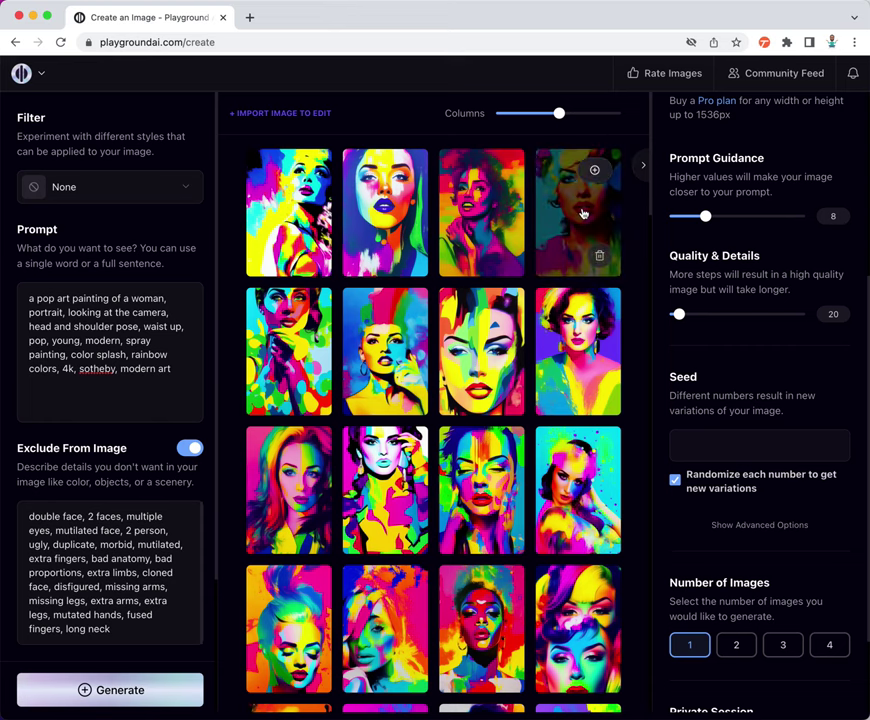
{"action": "left_click", "coordinate": [583, 213]}
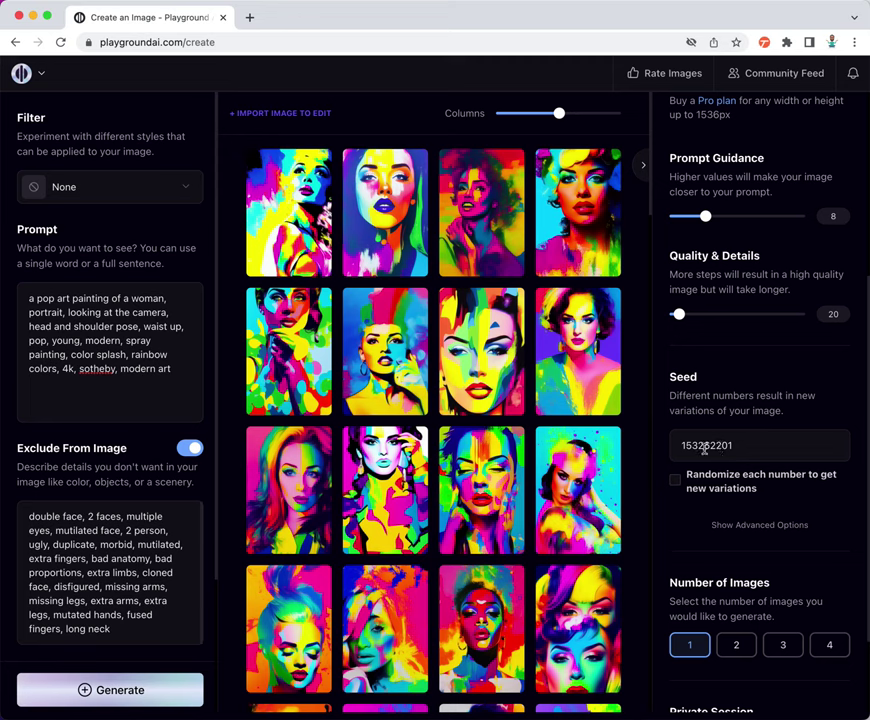
Set Quality & Details to 40 steps and regenerate the seed 153262201 portrait
{"action": "mouse_move", "coordinate": [588, 224]}
{"action": "double_click", "coordinate": [834, 315]}
{"action": "type", "text": "40"}
{"action": "left_click", "coordinate": [211, 545]}
{"action": "left_click", "coordinate": [117, 701]}
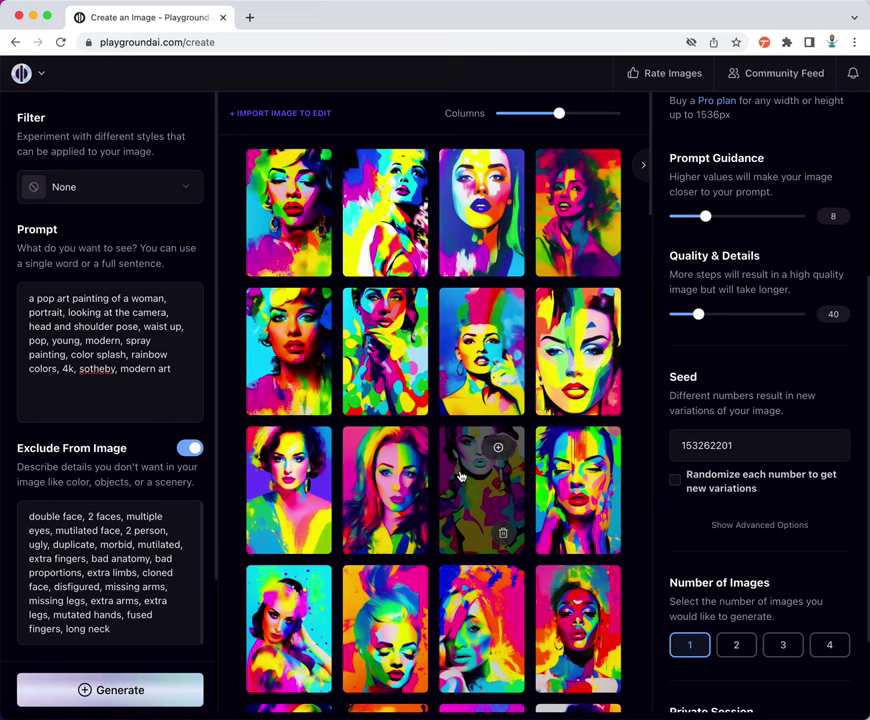
{"action": "left_click", "coordinate": [305, 170]}
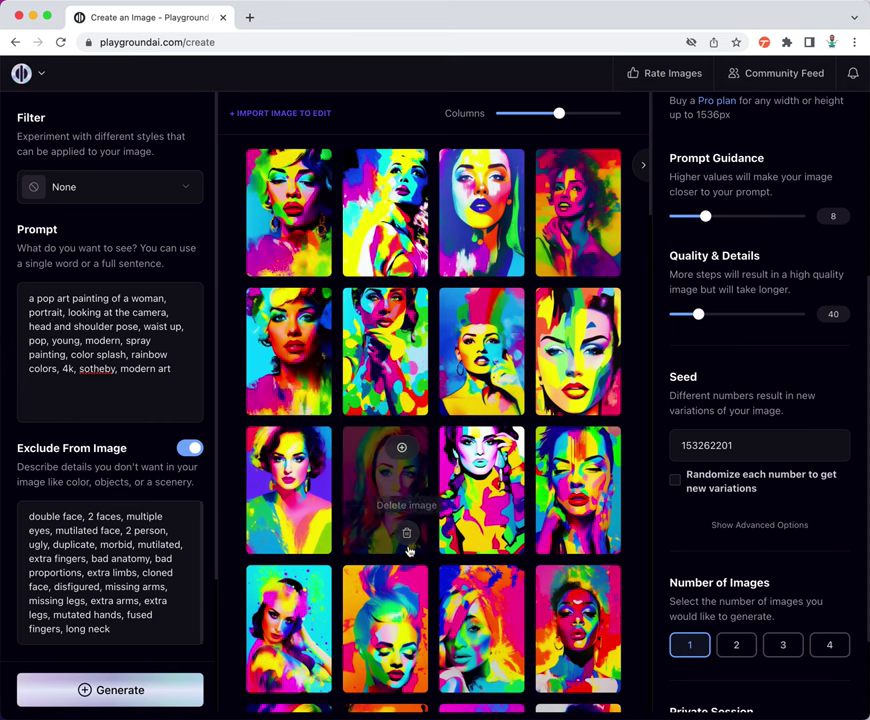
{"action": "left_click", "coordinate": [307, 173]}
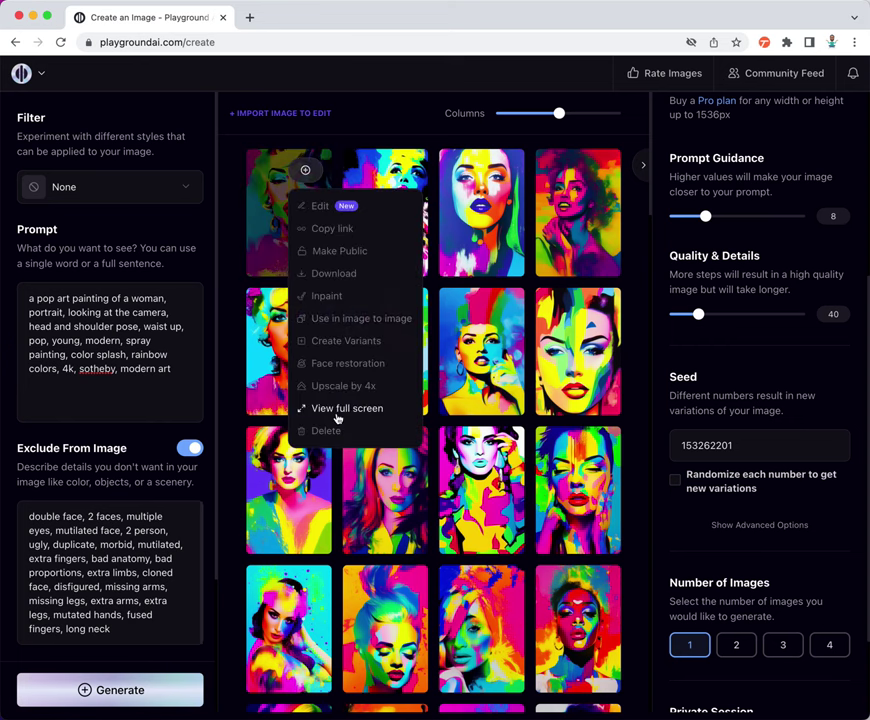
{"action": "left_click", "coordinate": [336, 358]}
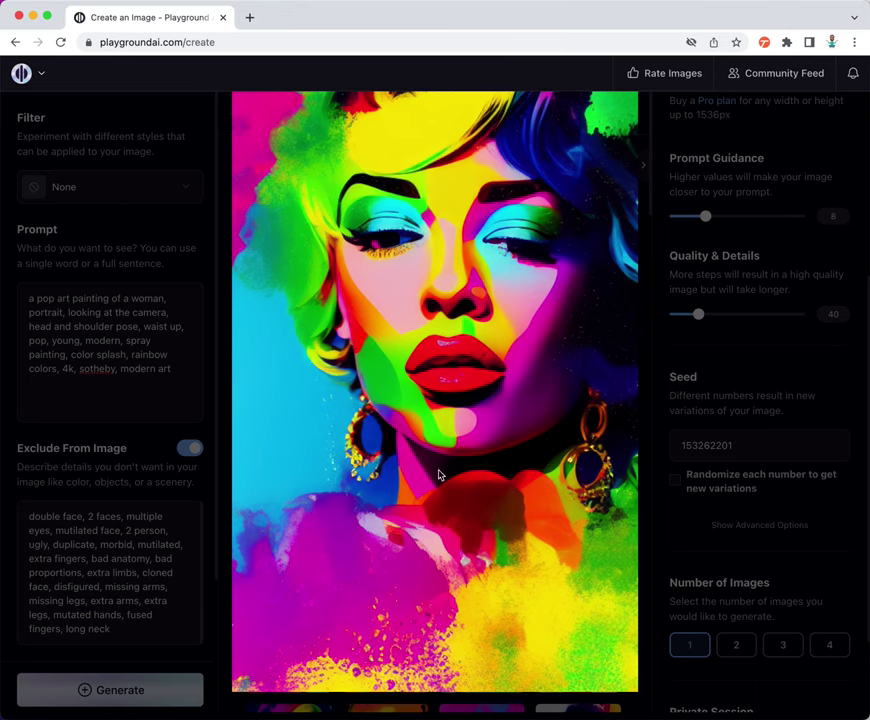
{"action": "left_click", "coordinate": [540, 501]}
{"action": "mouse_move", "coordinate": [291, 334]}
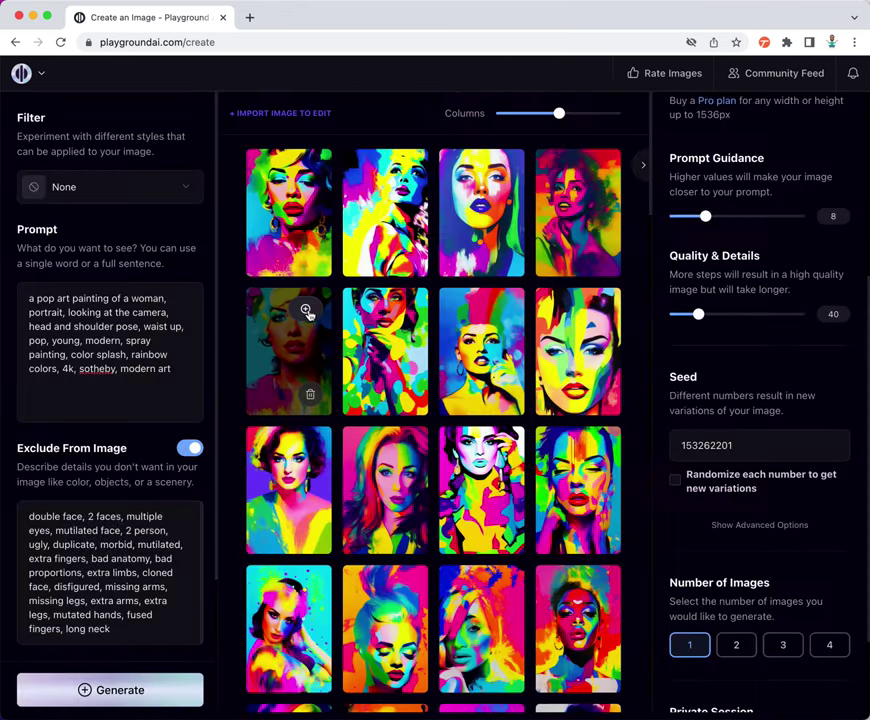
{"action": "left_click", "coordinate": [307, 313]}
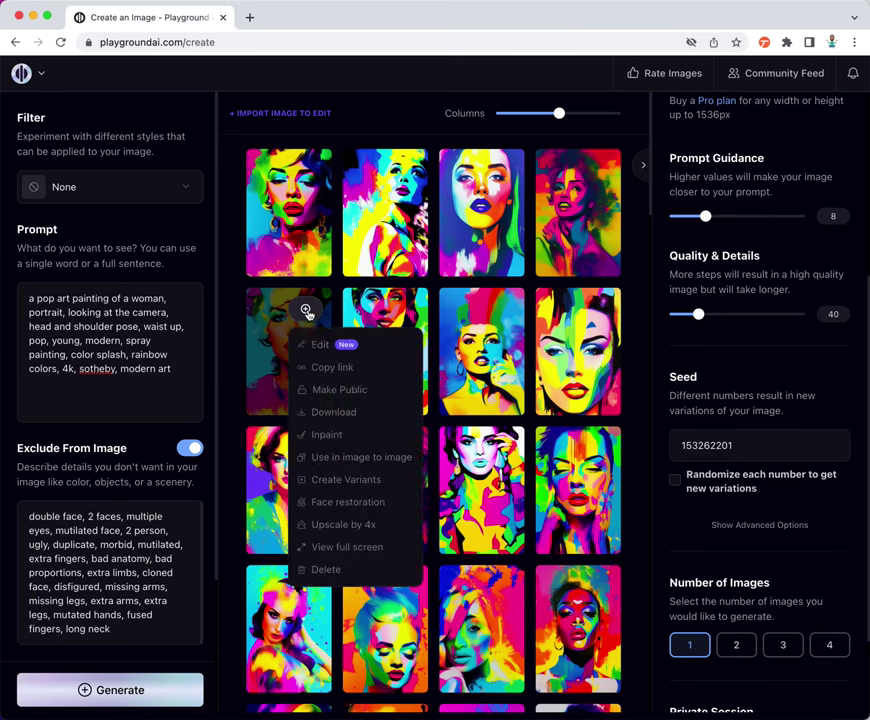
{"action": "left_click", "coordinate": [350, 549]}
{"action": "left_click", "coordinate": [571, 445]}
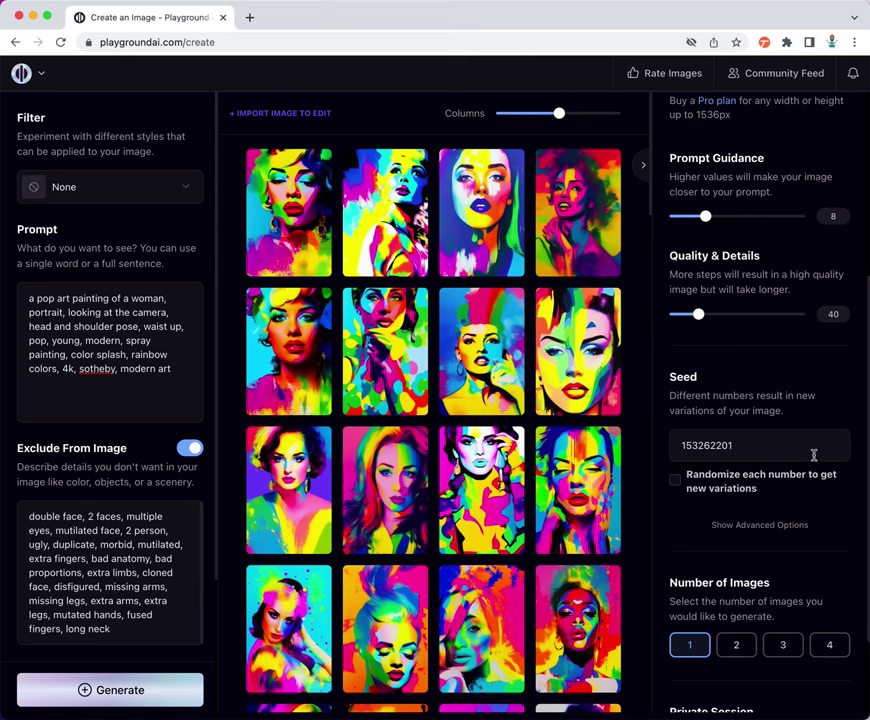
Lower Quality & Details to 30 steps and regenerate the seed 153262201 portrait
{"action": "double_click", "coordinate": [833, 314]}
{"action": "type", "text": "30"}
{"action": "left_click", "coordinate": [95, 692]}
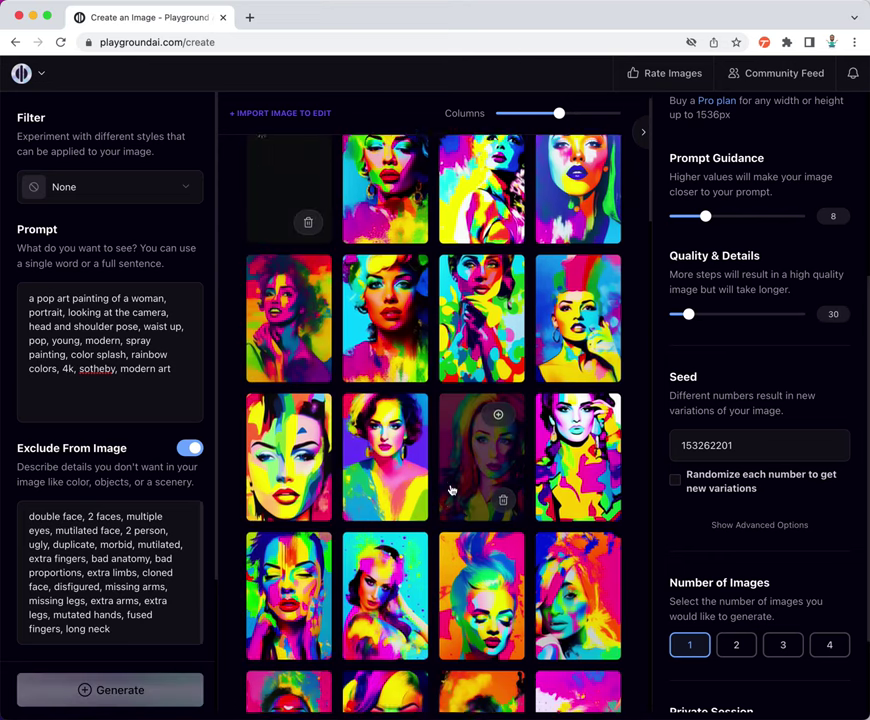
{"action": "scroll", "coordinate": [450, 490], "scroll_direction": "up", "scroll_amount": 1}
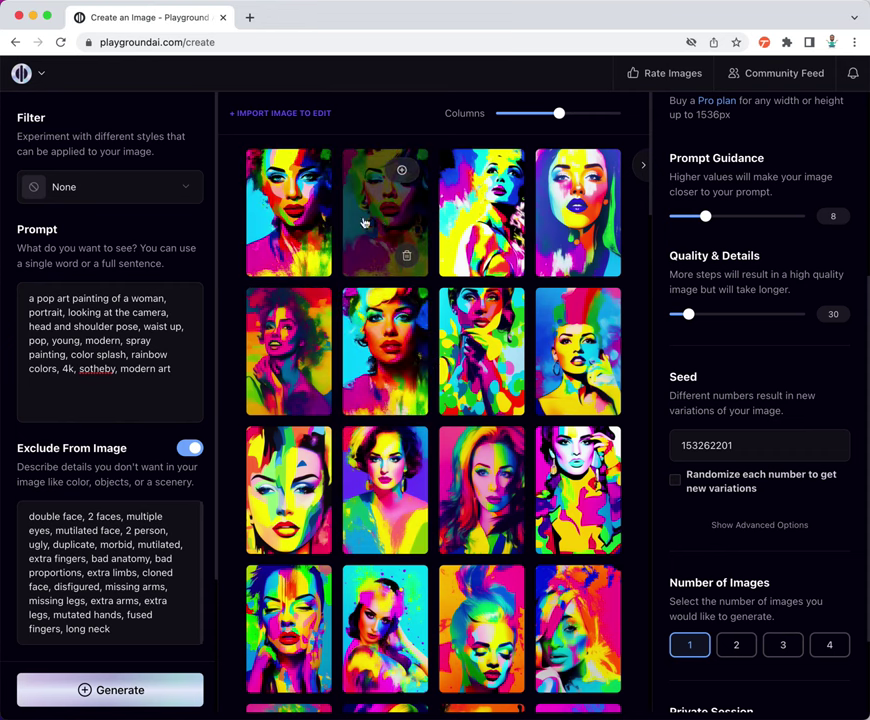
{"action": "left_click", "coordinate": [305, 172]}
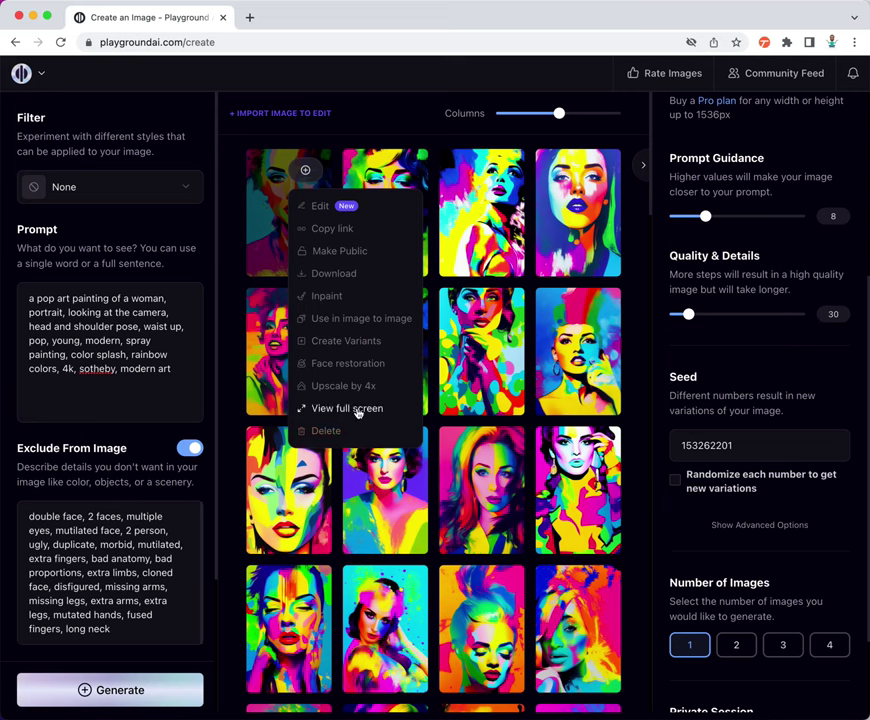
Check the 30-step seed 153262201 portrait full screen, then upscale it by 4x
{"action": "left_click", "coordinate": [347, 408]}
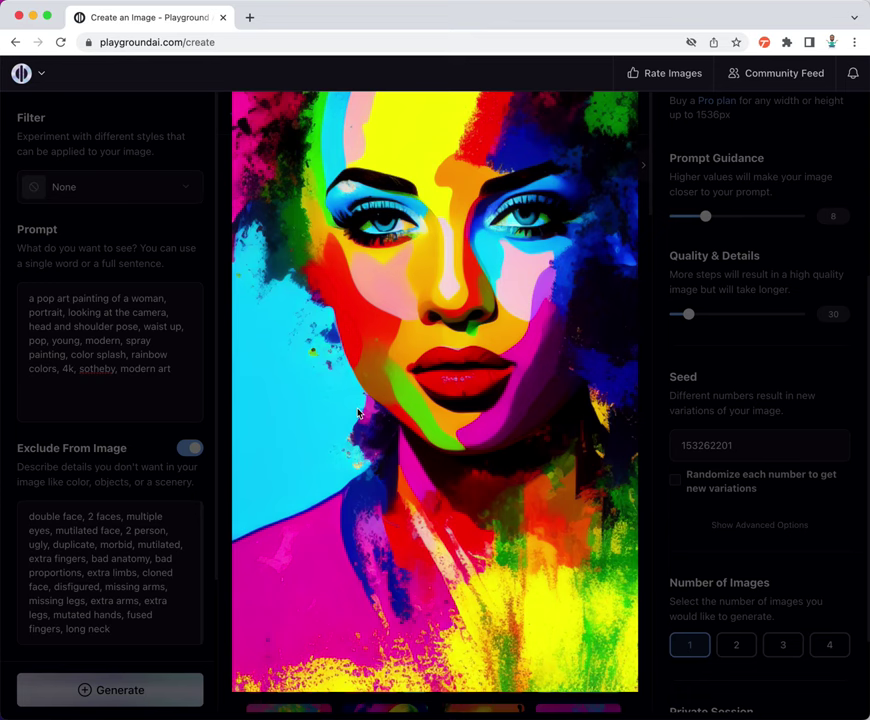
{"action": "left_click", "coordinate": [358, 413]}
{"action": "left_click", "coordinate": [305, 170]}
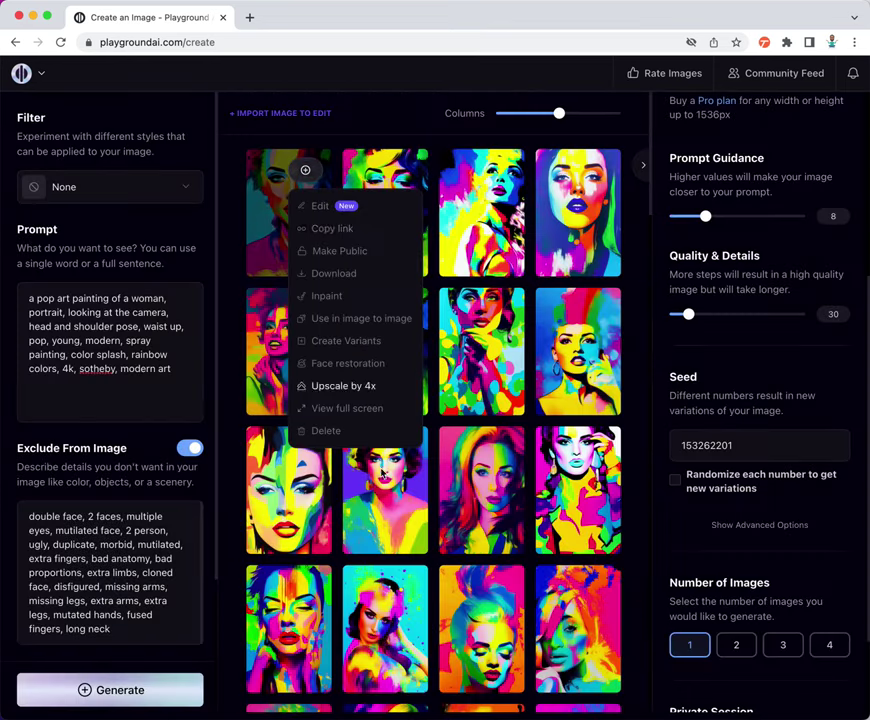
{"action": "left_click", "coordinate": [381, 473]}
{"action": "left_click", "coordinate": [305, 171]}
{"action": "left_click", "coordinate": [360, 386]}
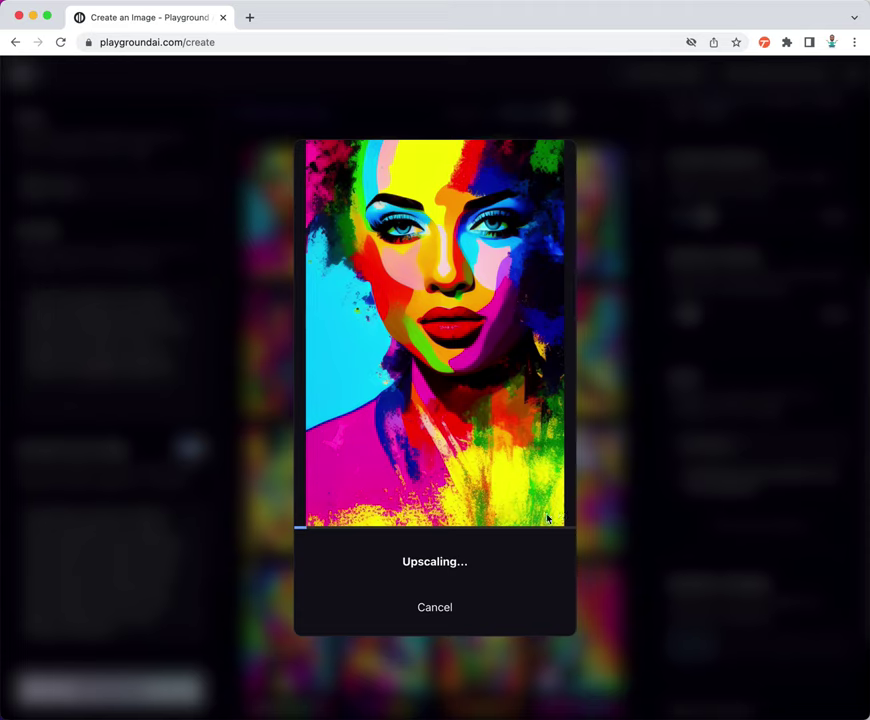